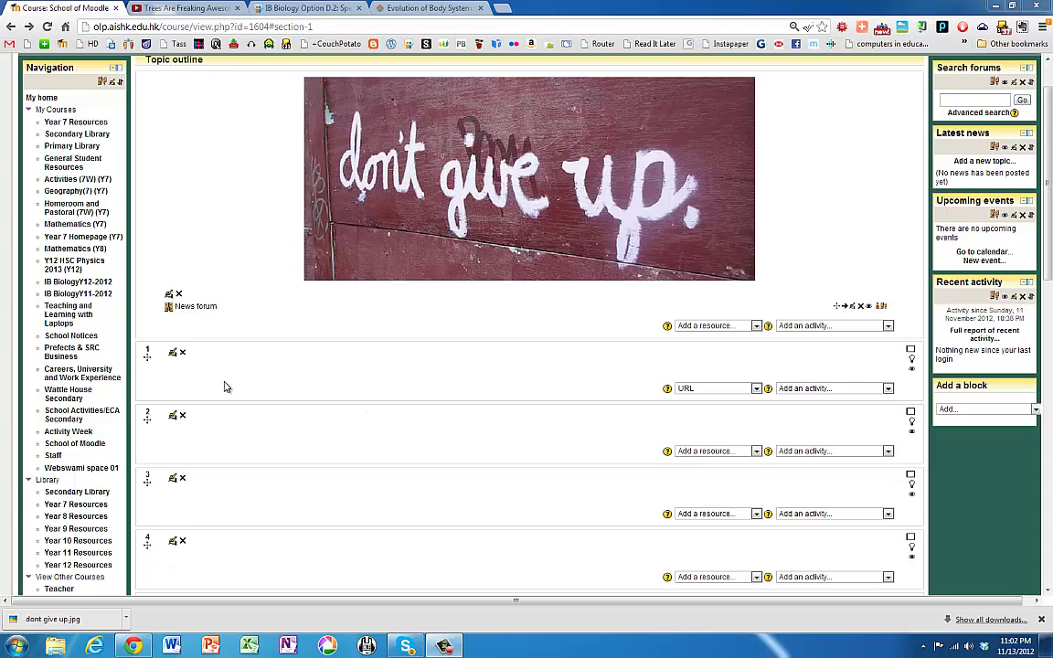
- Open the Edit Topic 1 summary form, then switch to the 'Trees Are Freaking Awesome!' YouTube tab
{"action": "left_click", "coordinate": [173, 352]}
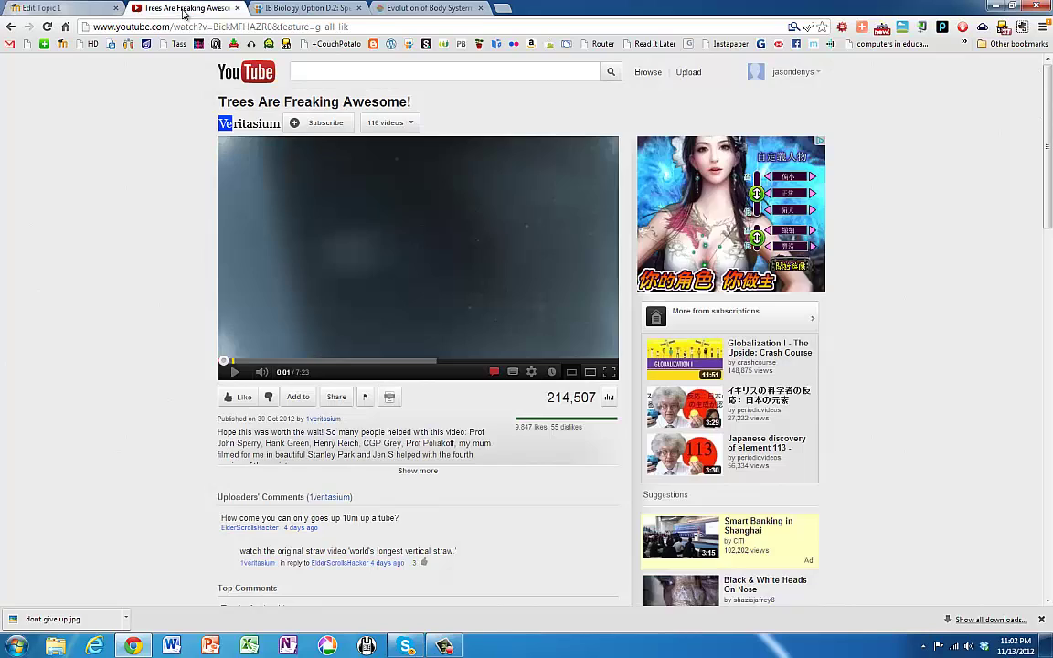
{"action": "left_click", "coordinate": [183, 11]}
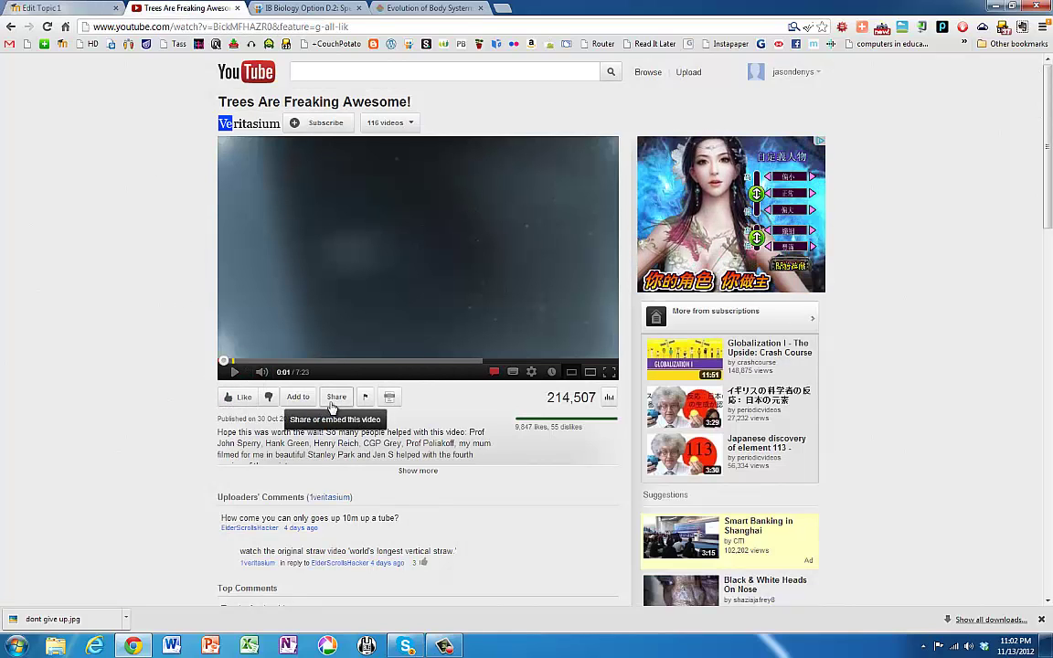
- Copy the video's 640×360 iframe embed code from YouTube's Share > Embed panel and return to Moodle
{"action": "left_click", "coordinate": [337, 398]}
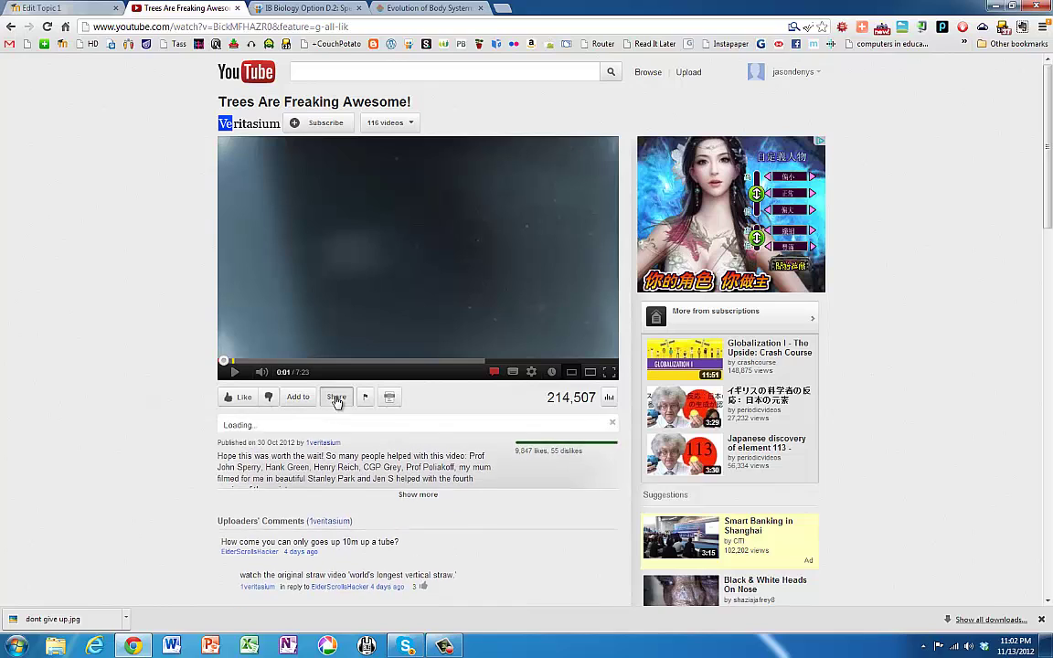
{"action": "left_click", "coordinate": [437, 441]}
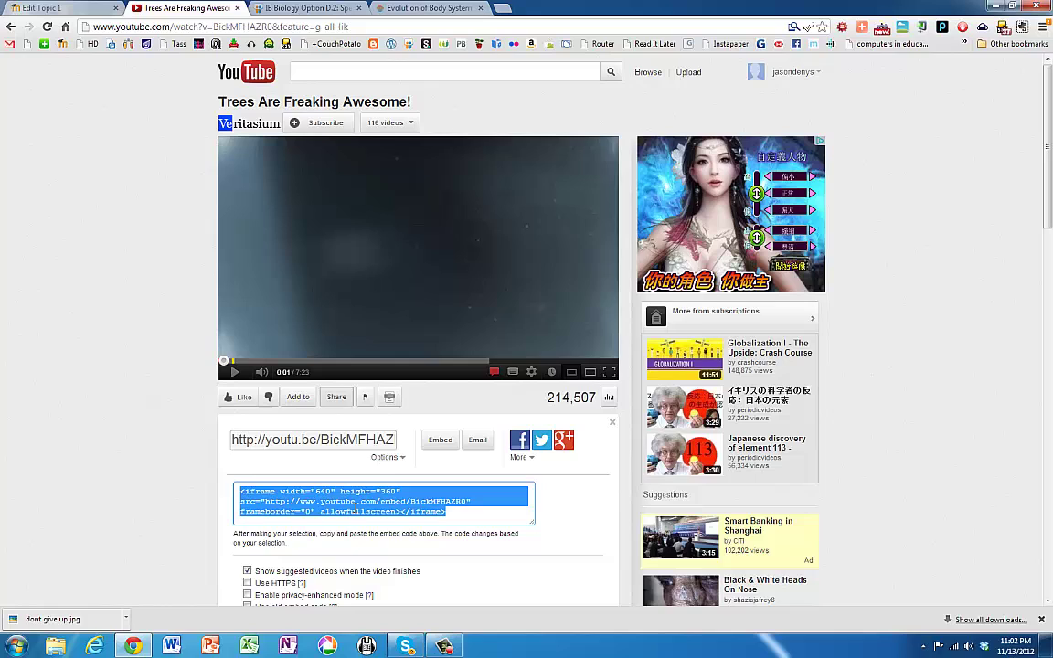
{"action": "right_click", "coordinate": [353, 509]}
{"action": "left_click", "coordinate": [382, 361]}
{"action": "left_click", "coordinate": [66, 11]}
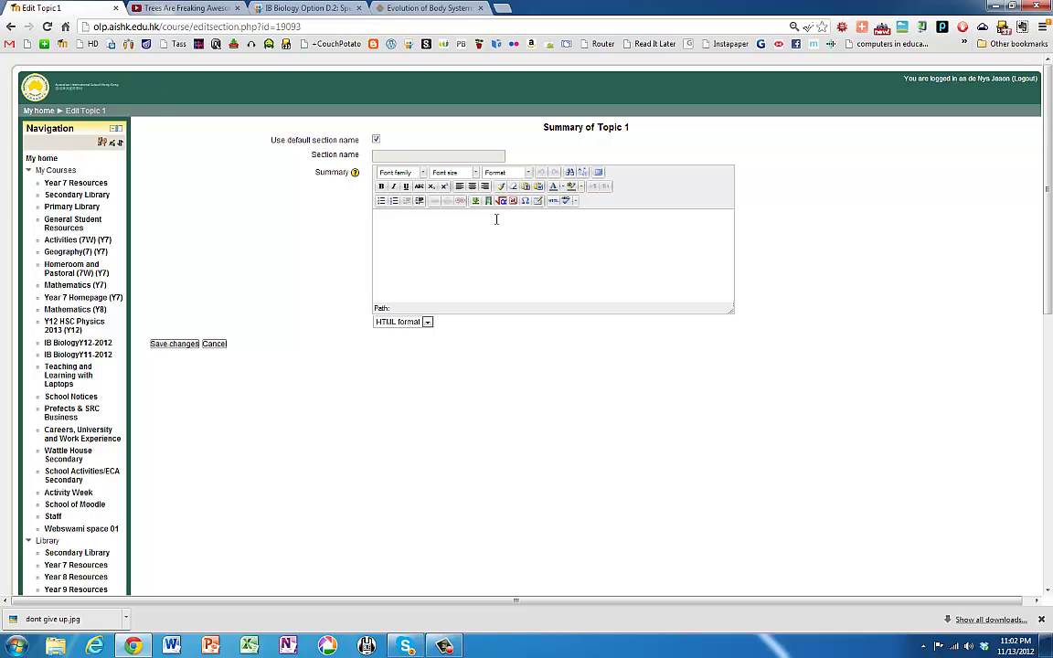
- Paste the embed code into the summary as plain text, then delete it again
{"action": "right_click", "coordinate": [409, 232]}
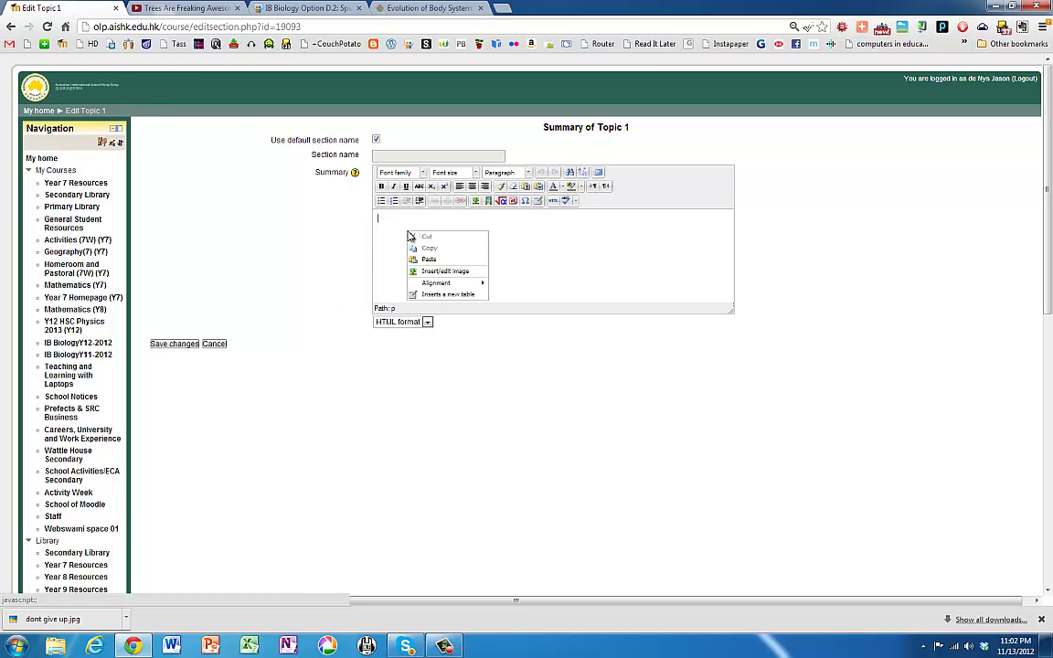
{"action": "left_click", "coordinate": [523, 234]}
{"action": "key", "text": "ctrl+v"}
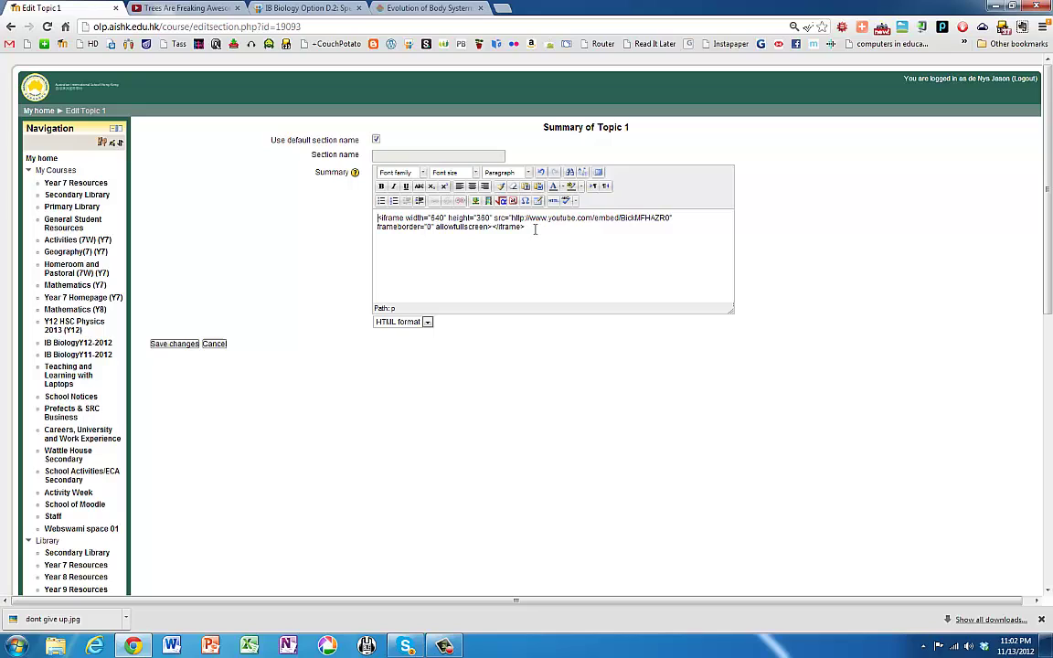
{"action": "key", "text": "ctrl+a"}
{"action": "key", "text": "ctrl+c"}
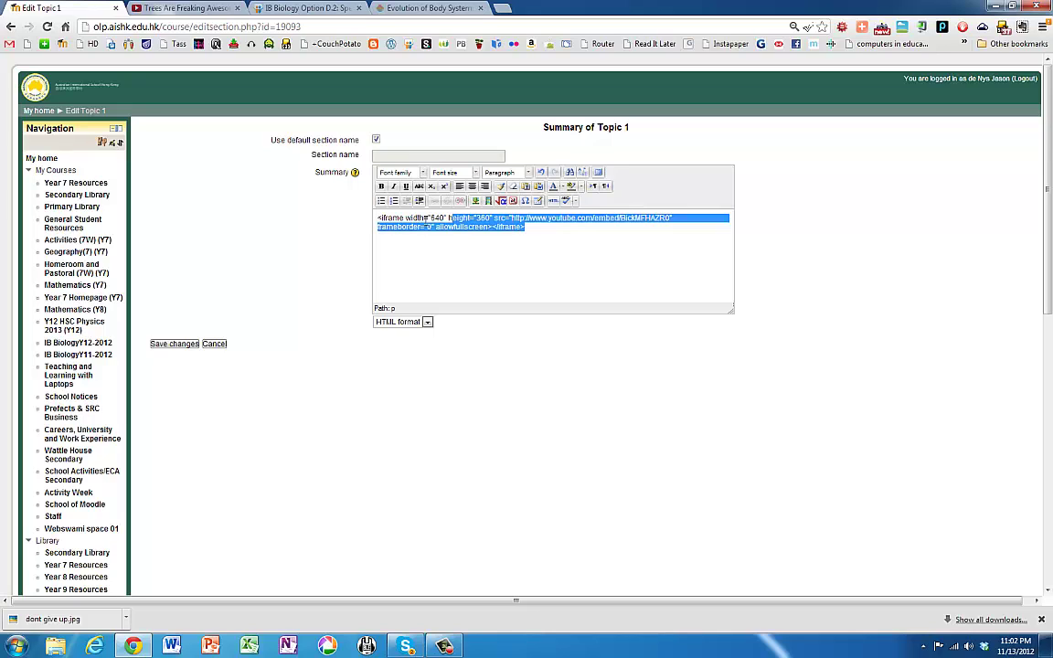
{"action": "key", "text": "Delete"}
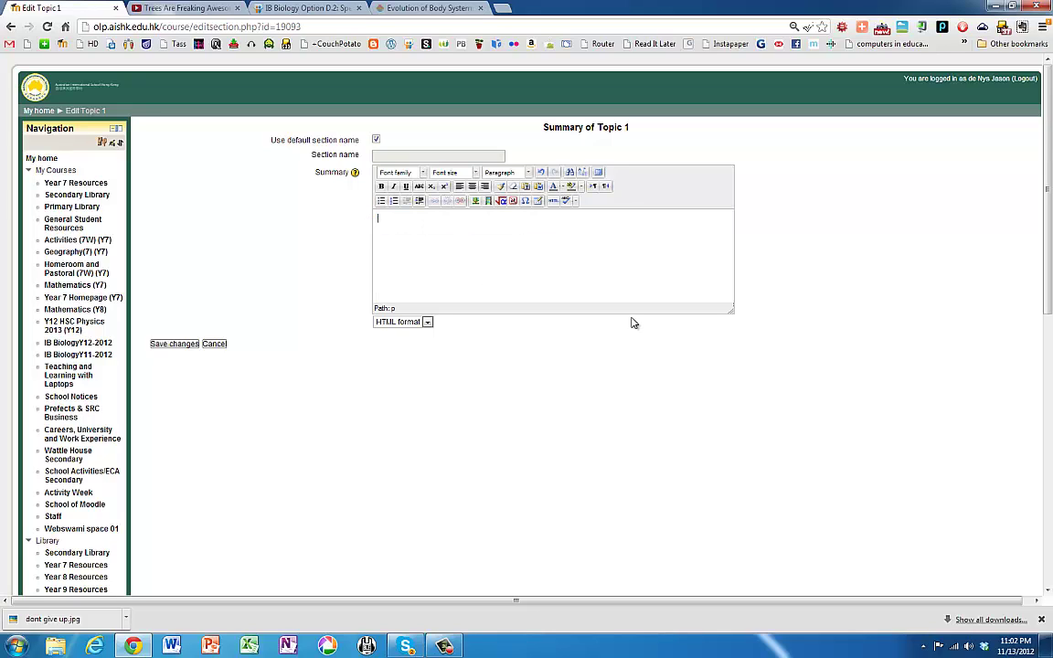
- Paste the iframe into the summary's HTML source, apply it, and enlarge the editor to show the video
{"action": "left_click", "coordinate": [553, 202]}
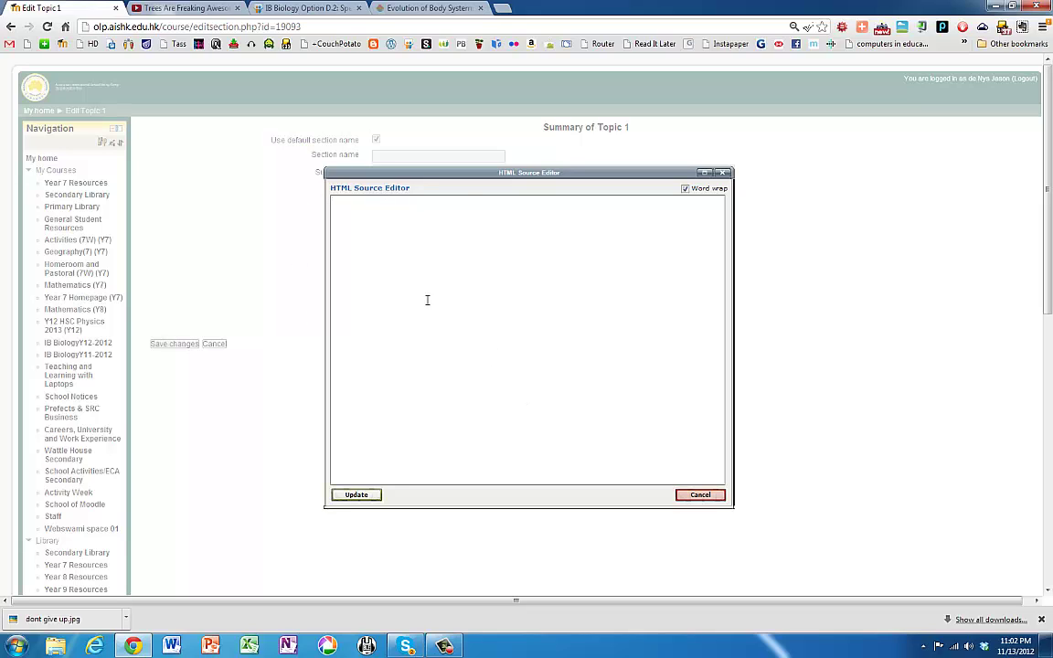
{"action": "key", "text": "ctrl+v"}
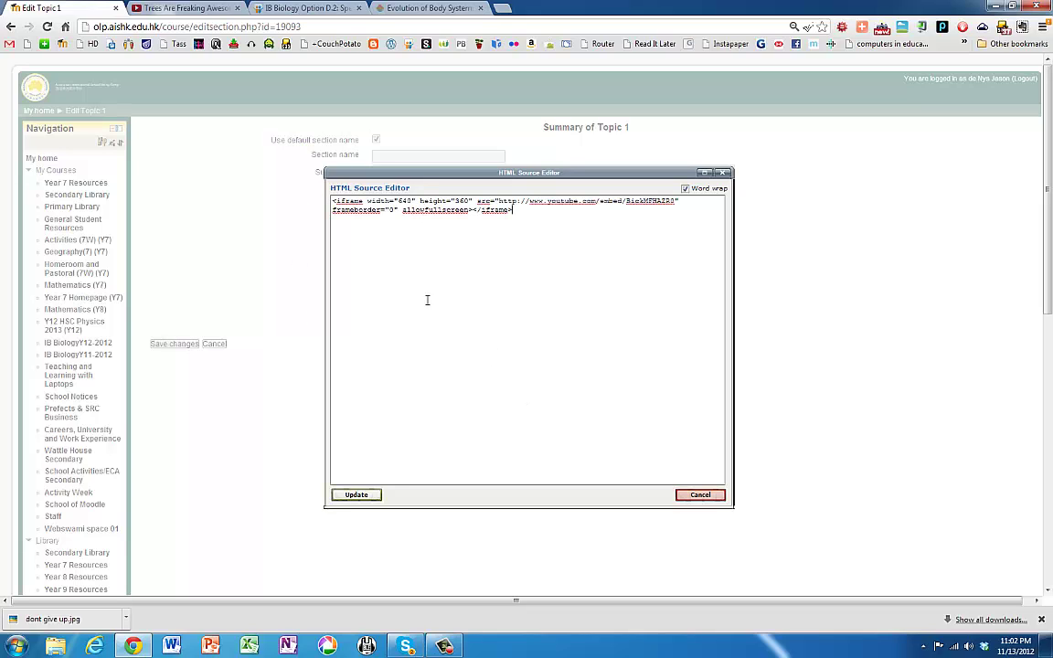
{"action": "left_click", "coordinate": [363, 500]}
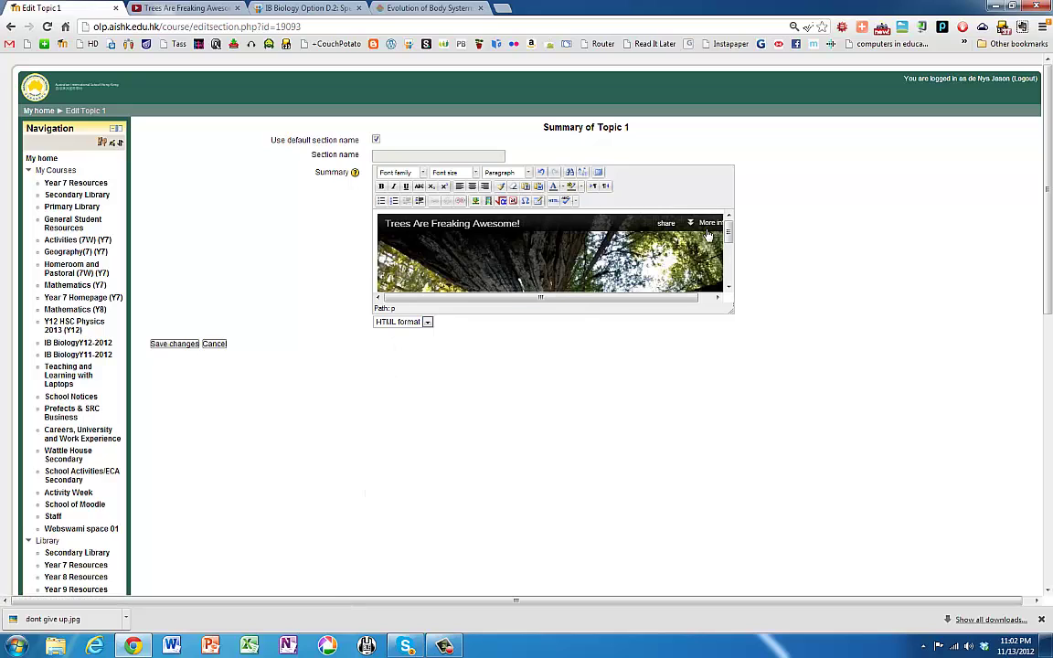
{"action": "left_click", "coordinate": [729, 265]}
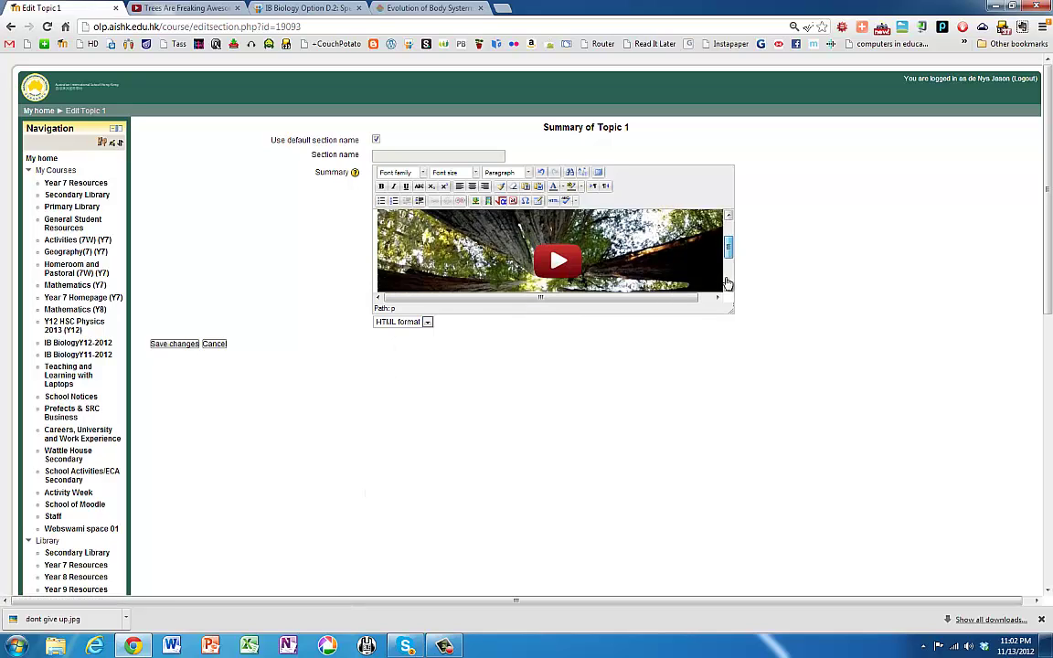
{"action": "scroll", "coordinate": [728, 285], "scroll_direction": "up", "scroll_amount": 2}
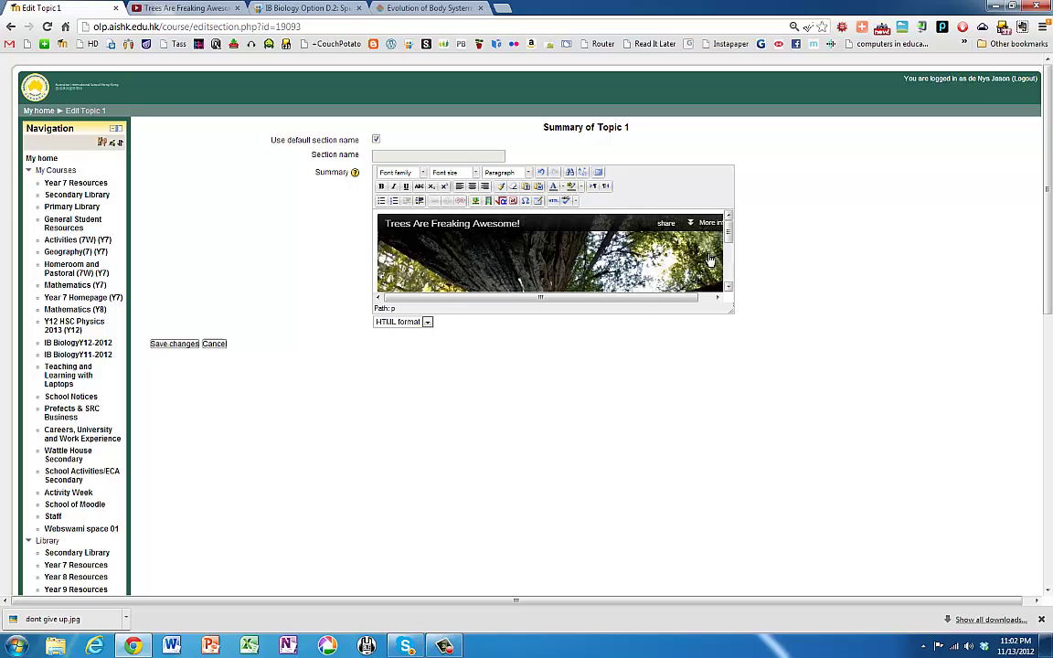
{"action": "left_click_drag", "start_coordinate": [731, 311], "coordinate": [764, 416]}
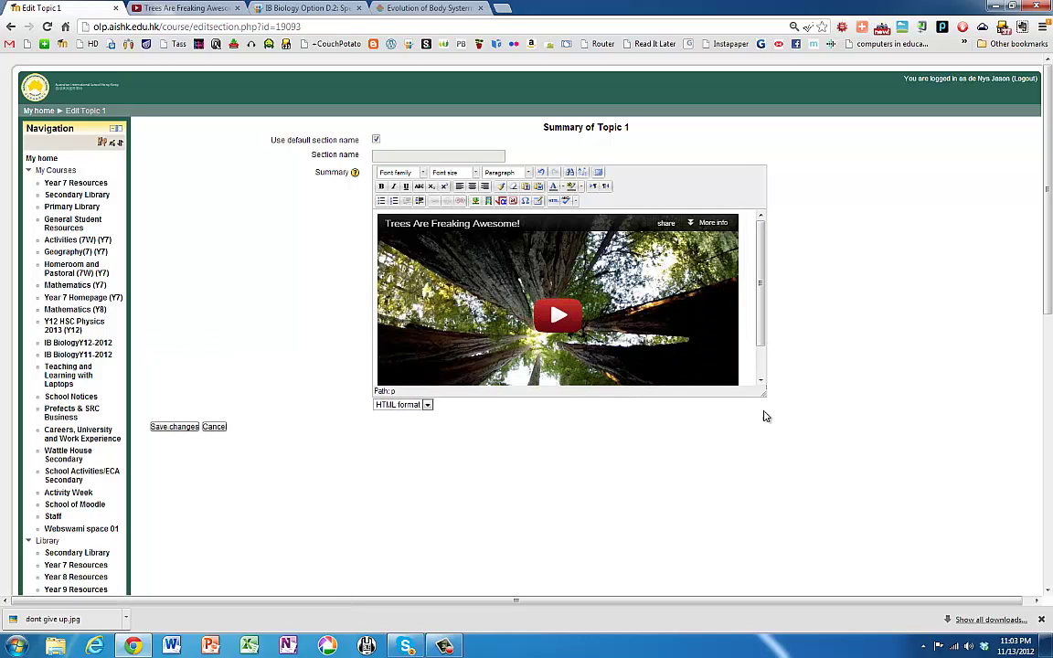
- Save the Topic 1 summary, reload the course page, and open section 1's Add a resource list
{"action": "left_click", "coordinate": [162, 427]}
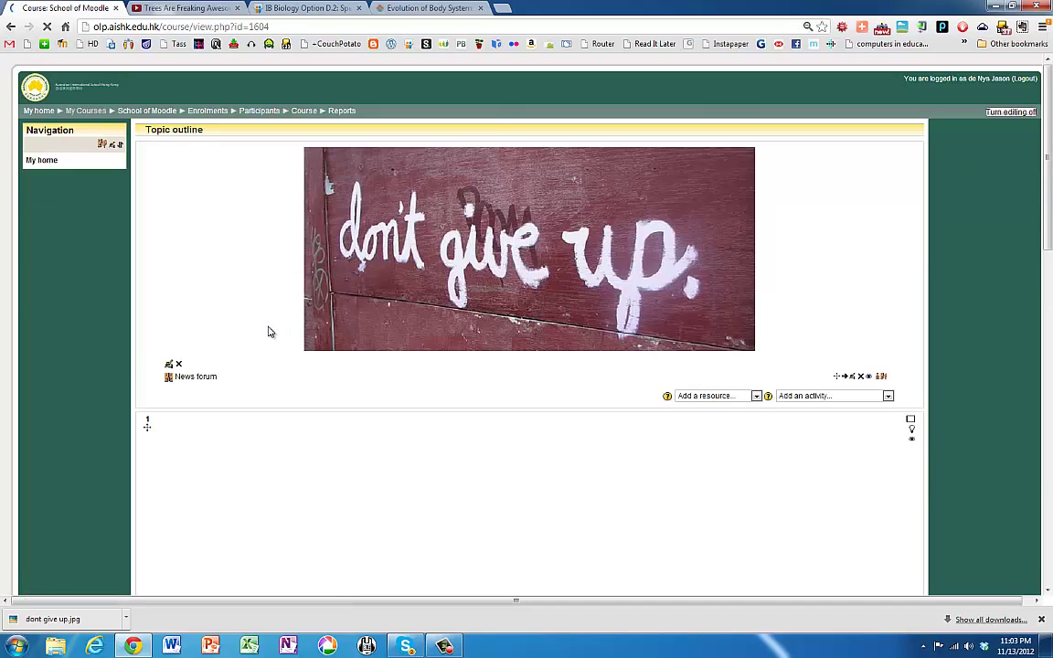
{"action": "scroll", "coordinate": [273, 328], "scroll_direction": "down", "scroll_amount": 3}
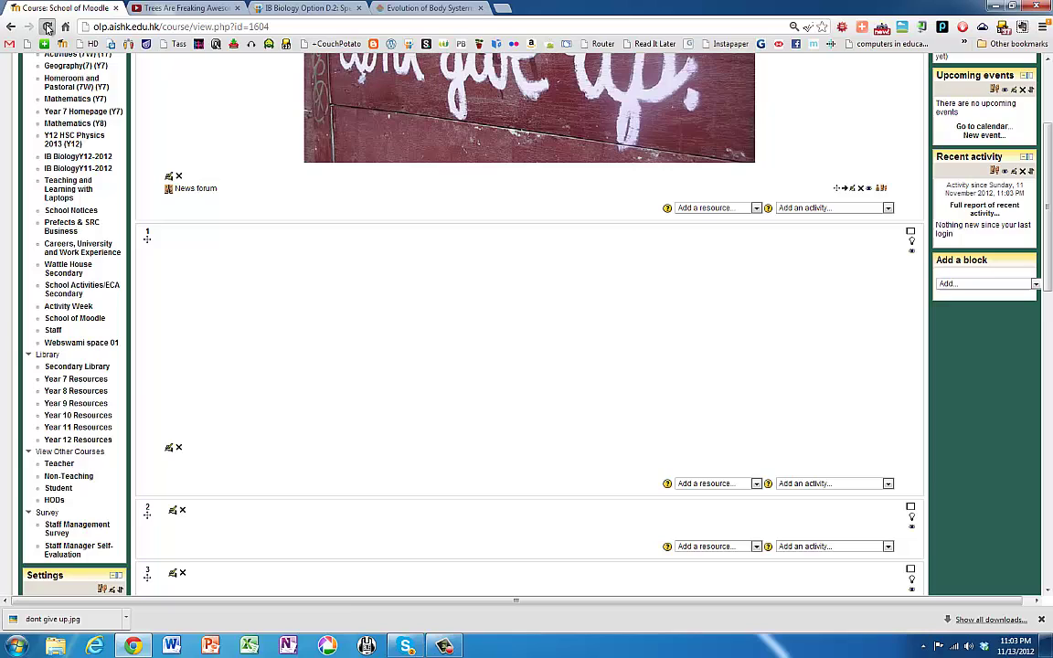
{"action": "left_click", "coordinate": [48, 26]}
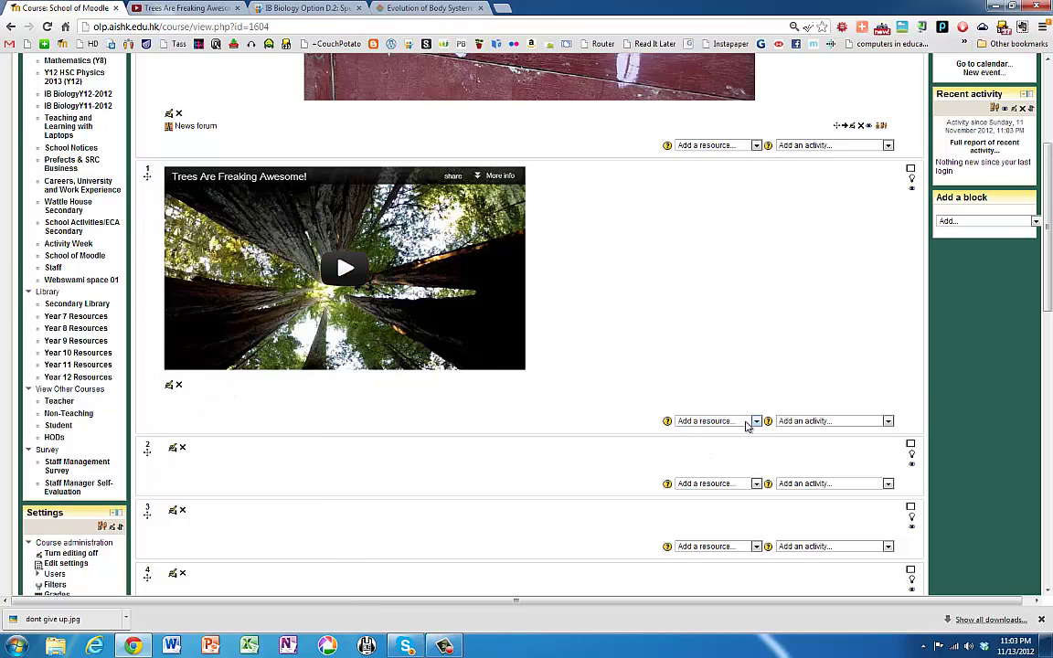
{"action": "left_click", "coordinate": [756, 422]}
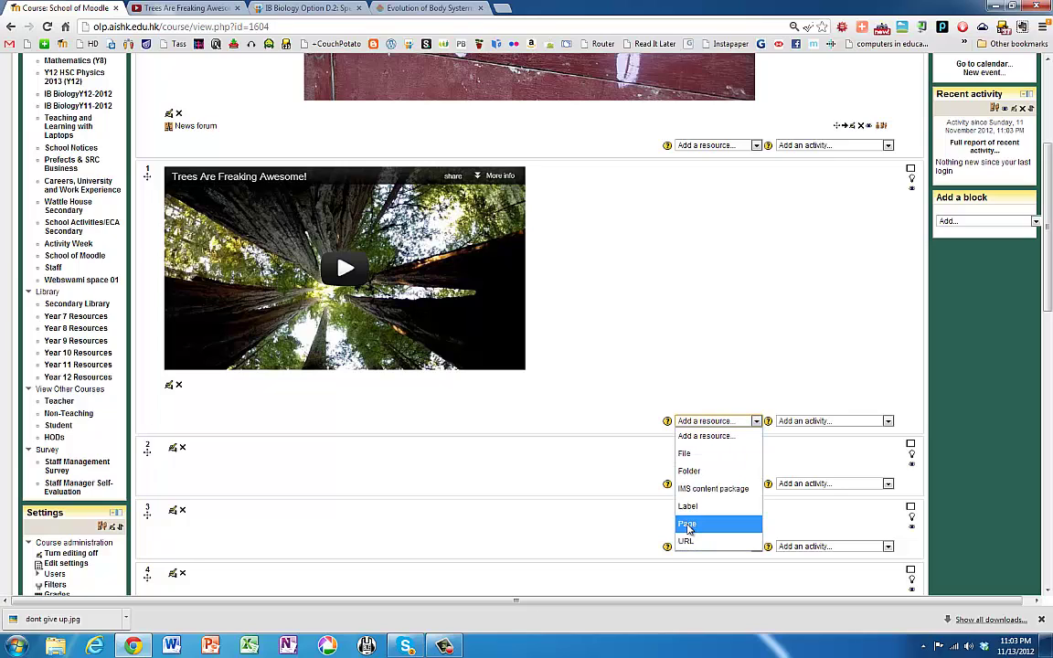
- Create a Page named 'Blah' in Topic 1 with the YouTube iframe as its content, and save it
{"action": "left_click", "coordinate": [688, 527]}
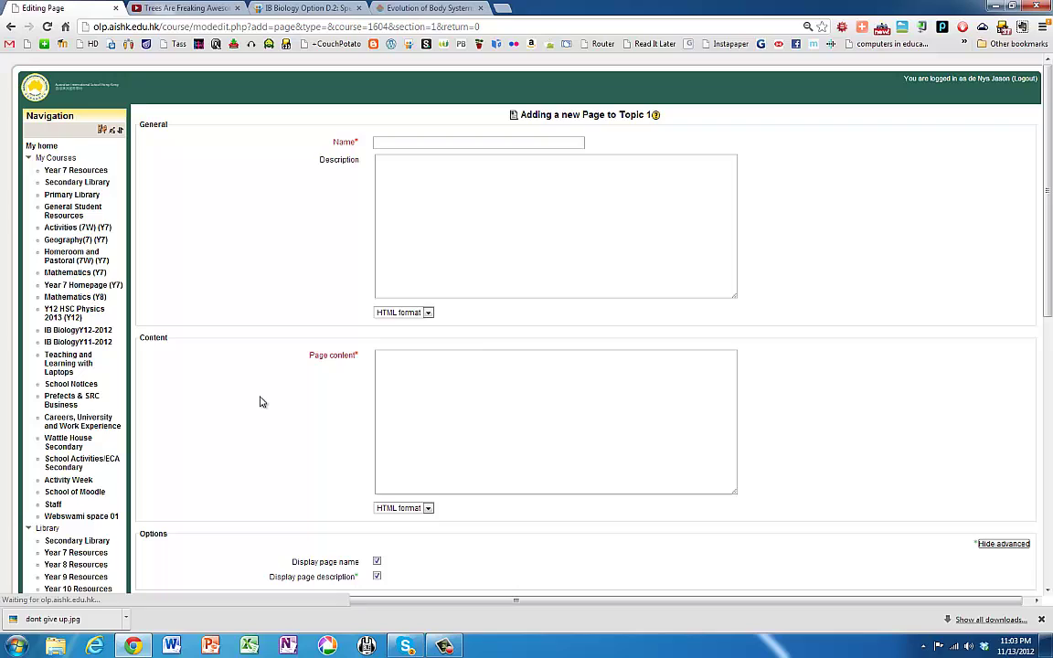
{"action": "left_click", "coordinate": [385, 143]}
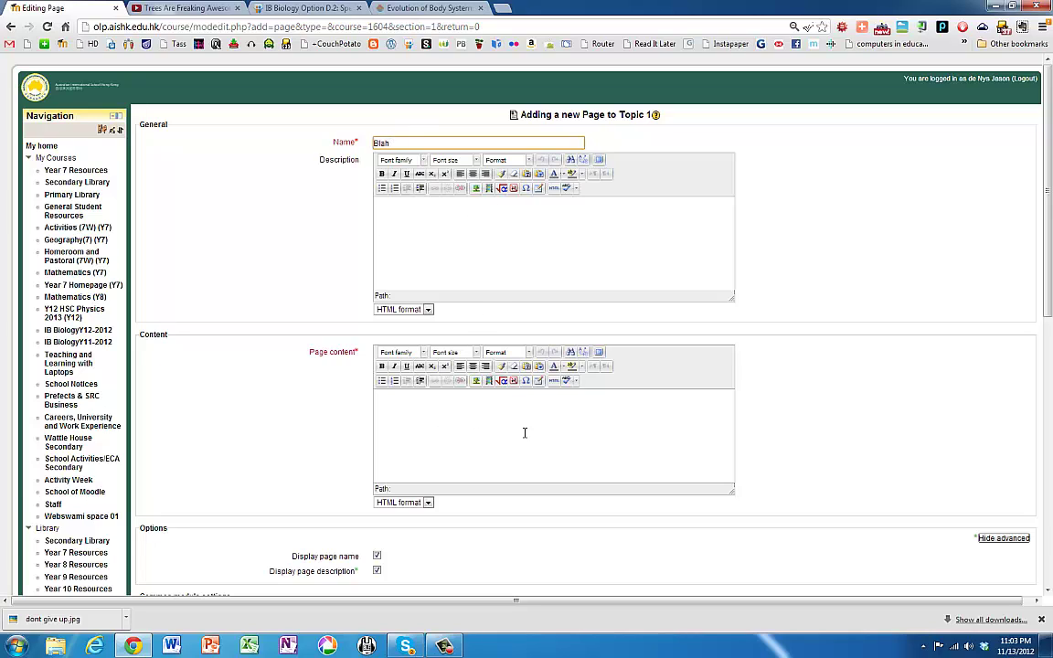
{"action": "left_click", "coordinate": [553, 381]}
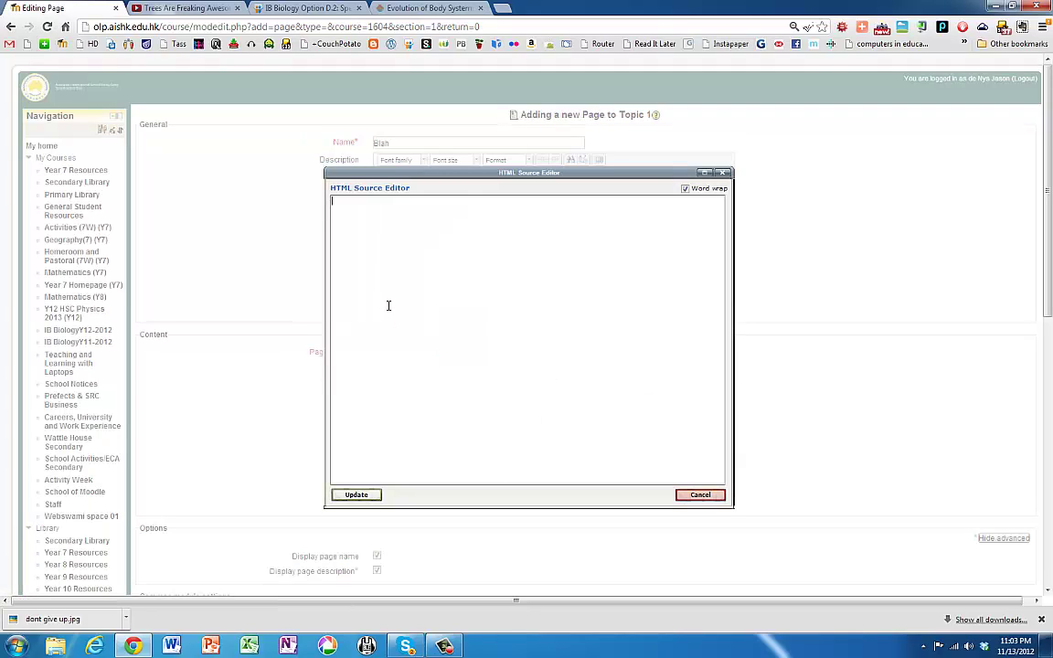
{"action": "key", "text": "ctrl+v"}
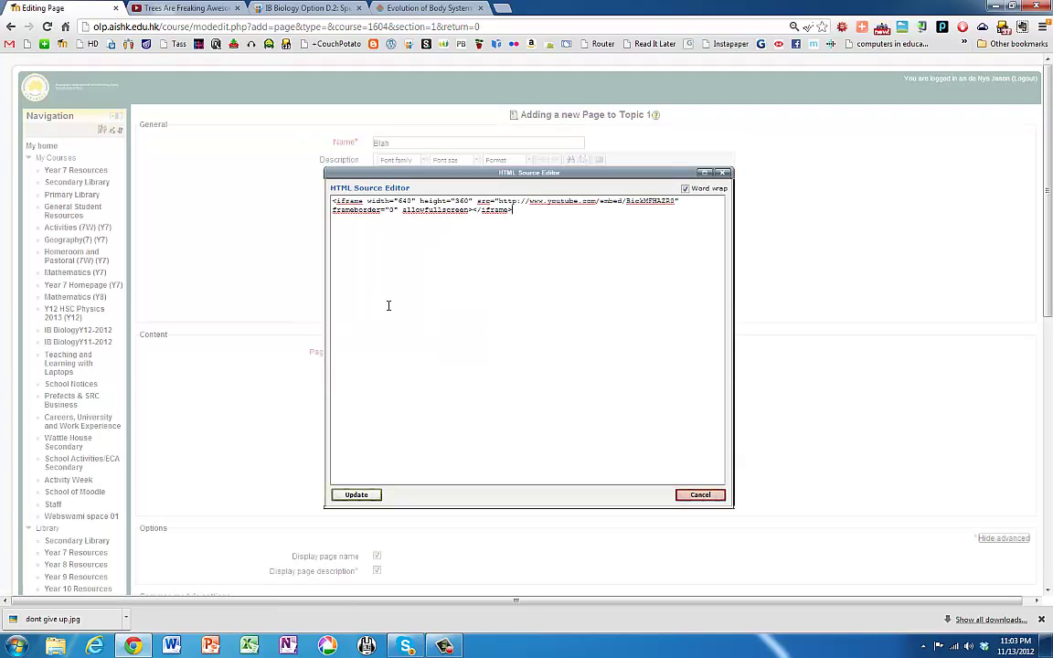
{"action": "left_click", "coordinate": [358, 495]}
{"action": "scroll", "coordinate": [274, 366], "scroll_direction": "down", "scroll_amount": 2}
{"action": "scroll", "coordinate": [274, 361], "scroll_direction": "down", "scroll_amount": 1}
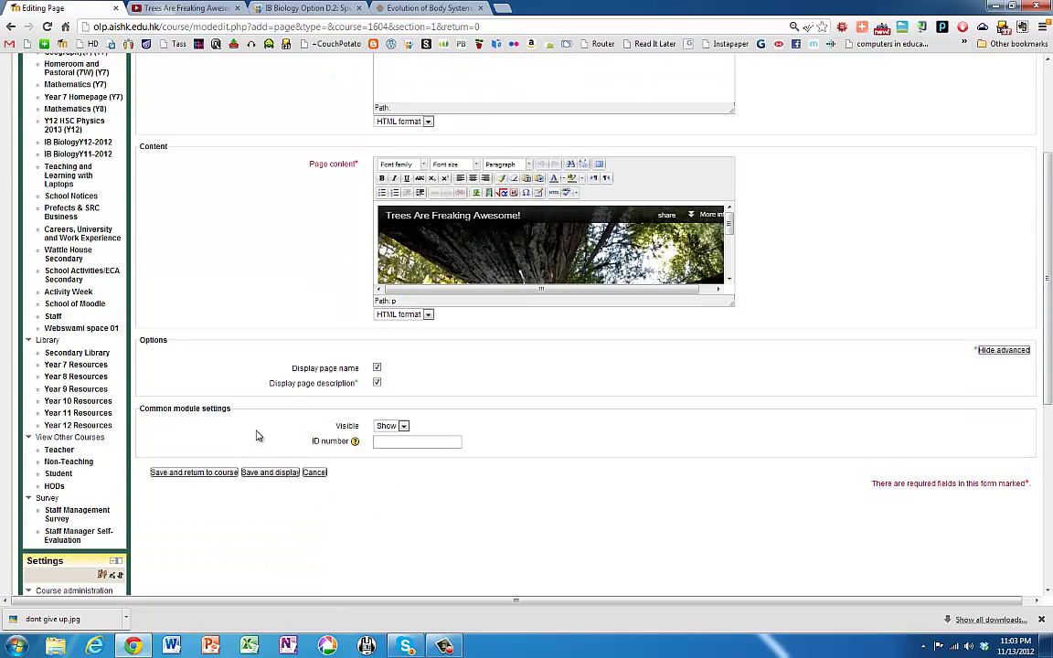
{"action": "left_click", "coordinate": [207, 473]}
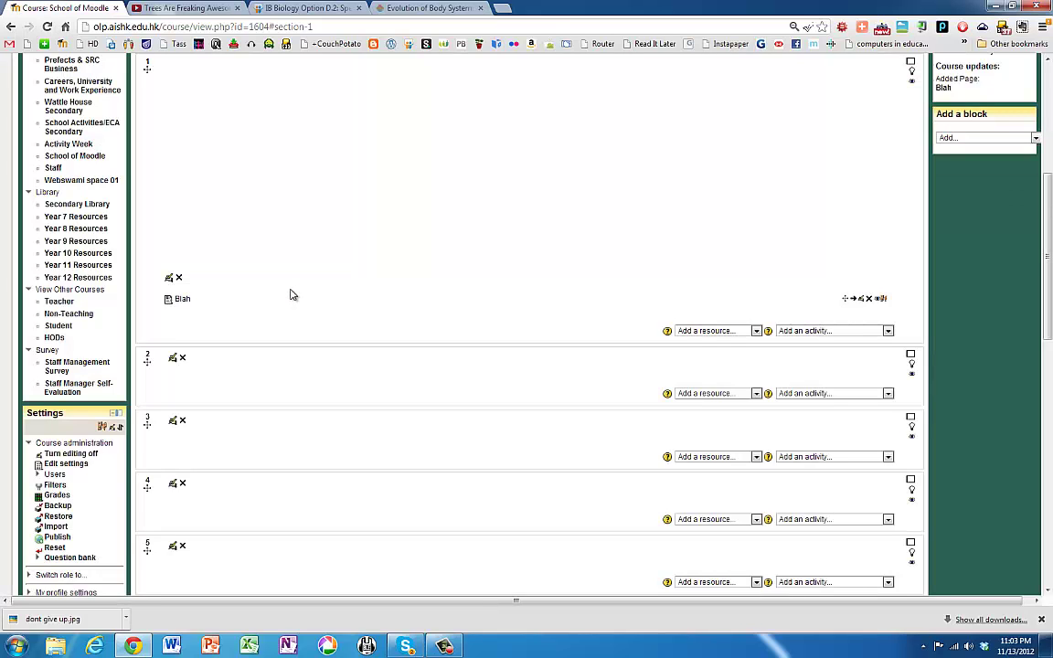
- View the Blah page to check its video, go back, and open Blah's update form
{"action": "scroll", "coordinate": [293, 294], "scroll_direction": "up", "scroll_amount": 3}
{"action": "scroll", "coordinate": [292, 294], "scroll_direction": "down", "scroll_amount": 2}
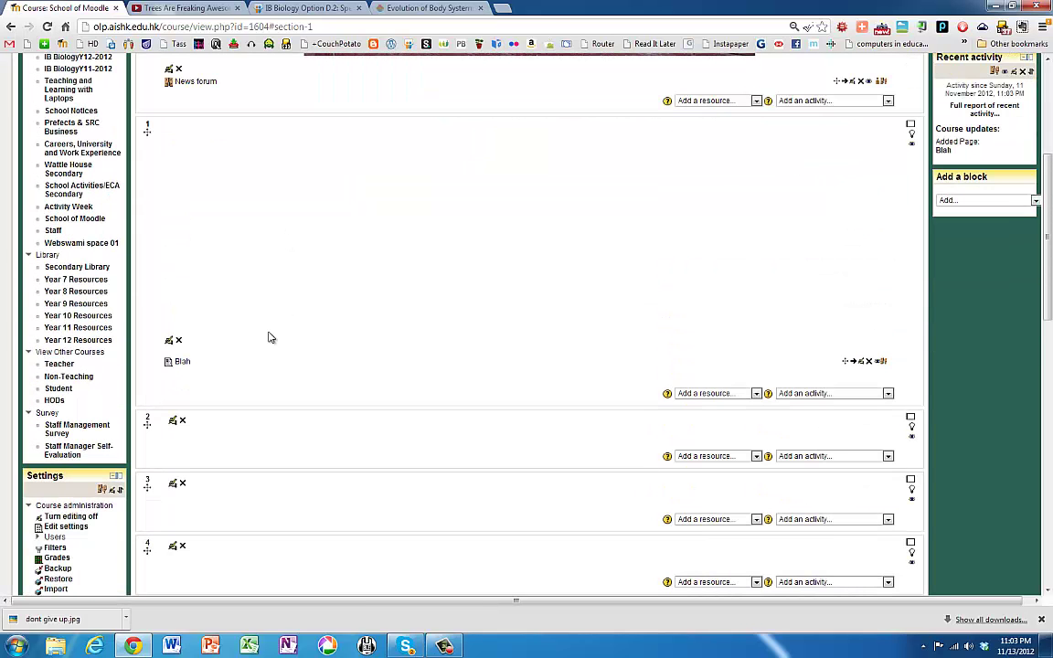
{"action": "left_click", "coordinate": [182, 363]}
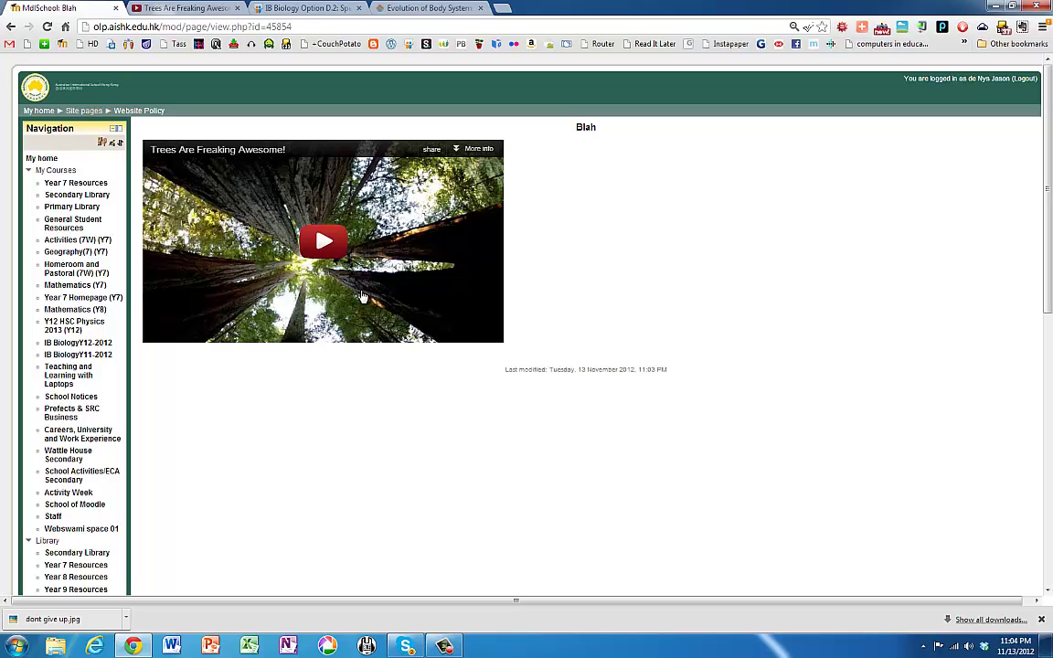
{"action": "left_click", "coordinate": [11, 31]}
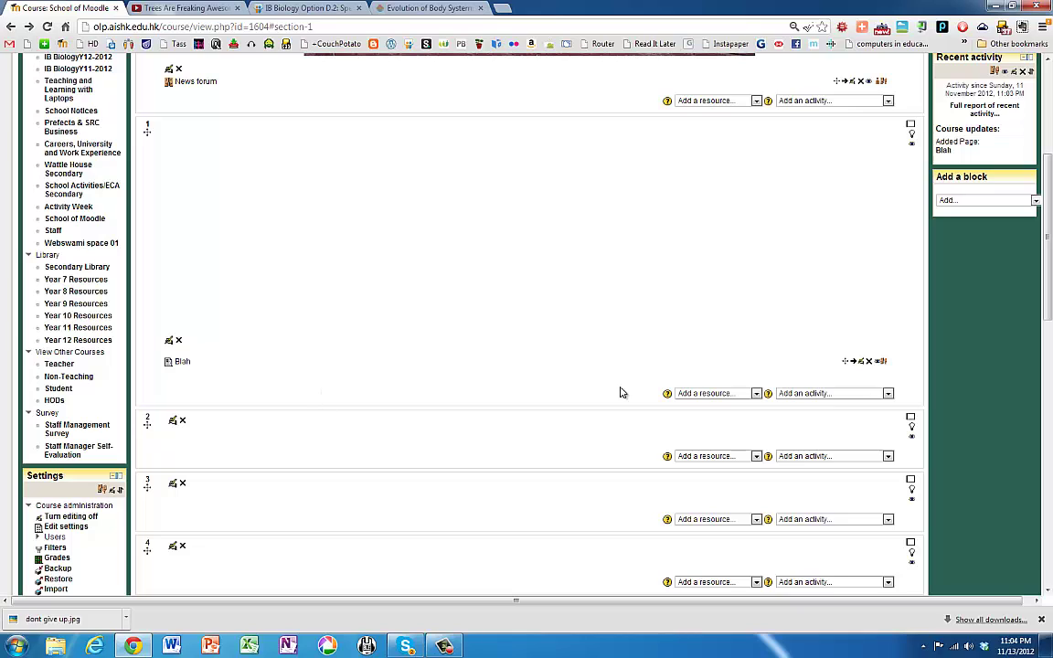
{"action": "left_click", "coordinate": [861, 361]}
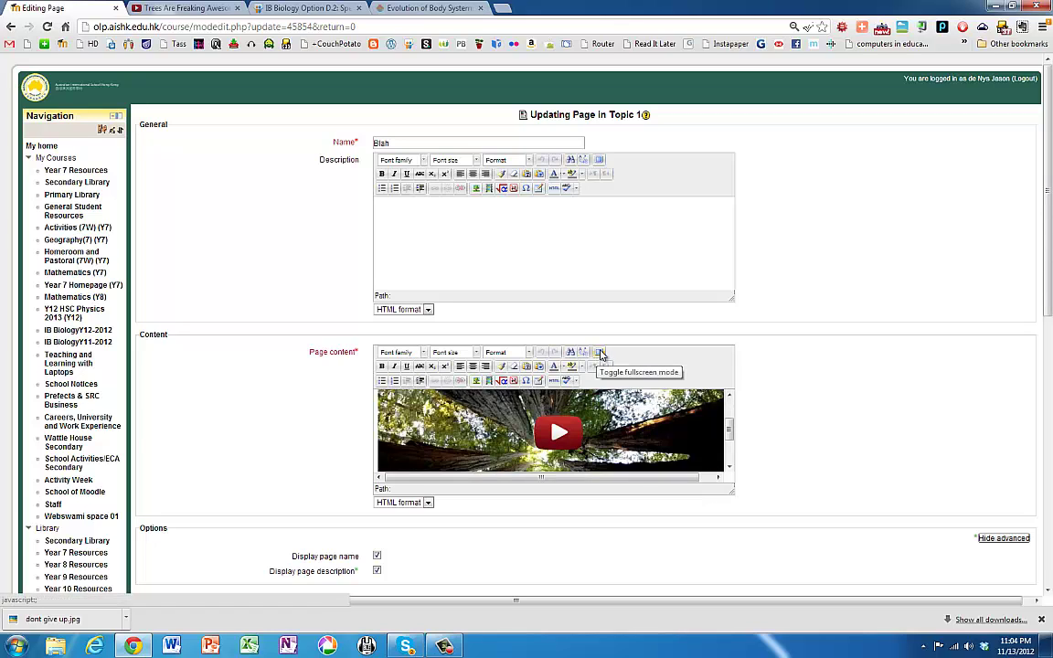
- In the fullscreen editor, add 'Watch the Video and summarise in 3 sentences' on its own line under the video
{"action": "left_click", "coordinate": [601, 354]}
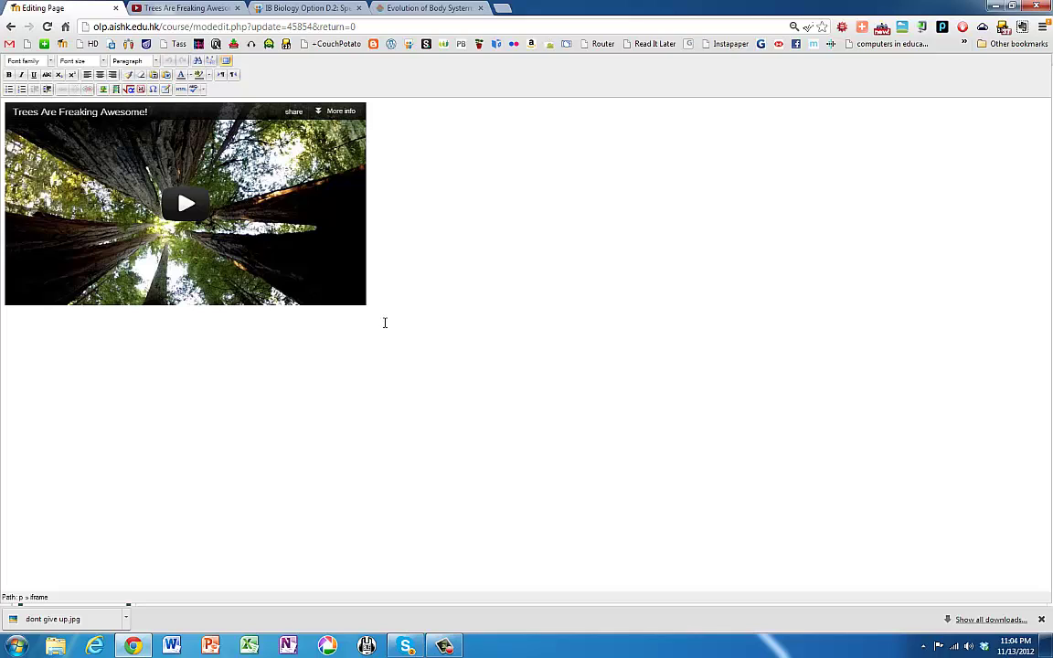
{"action": "type", "text": "Wat"}
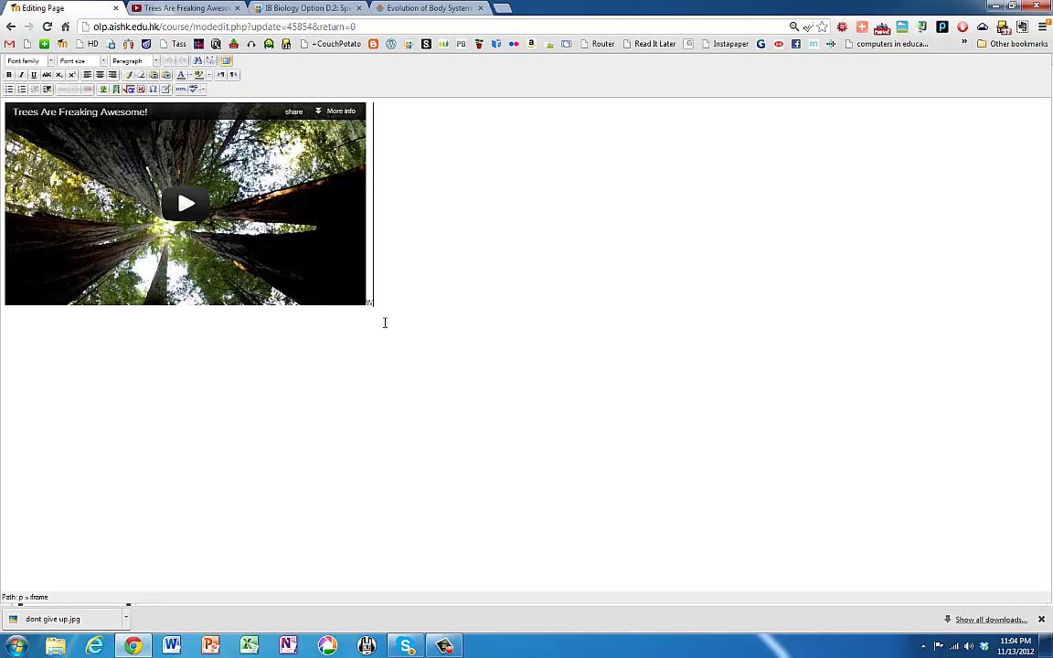
{"action": "type", "text": "ch t"}
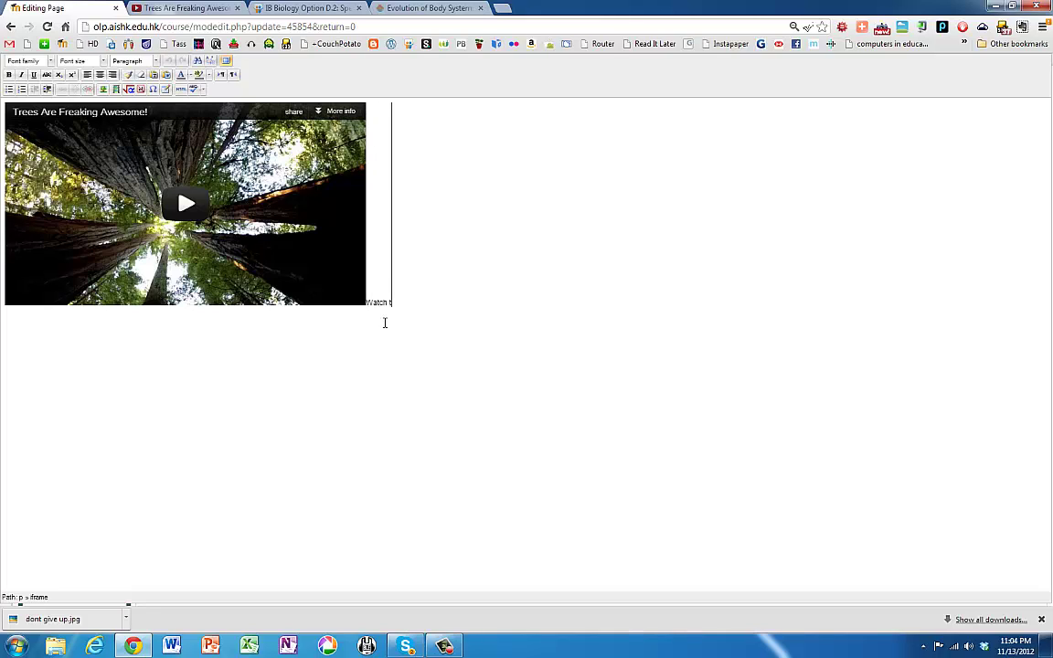
{"action": "type", "text": "he Vide"}
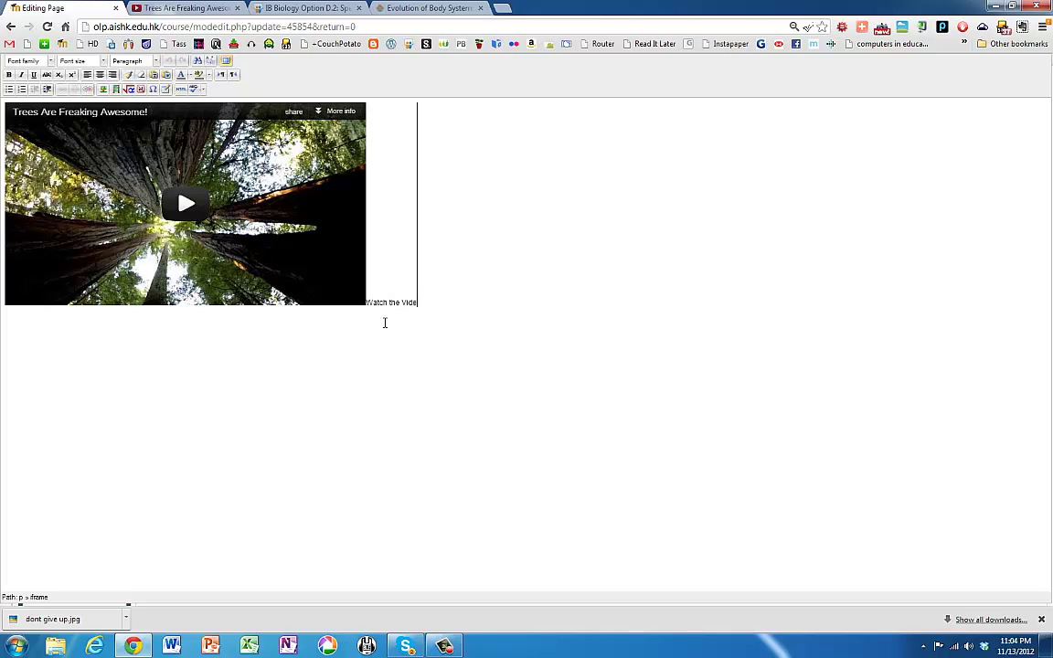
{"action": "type", "text": "o and summa"}
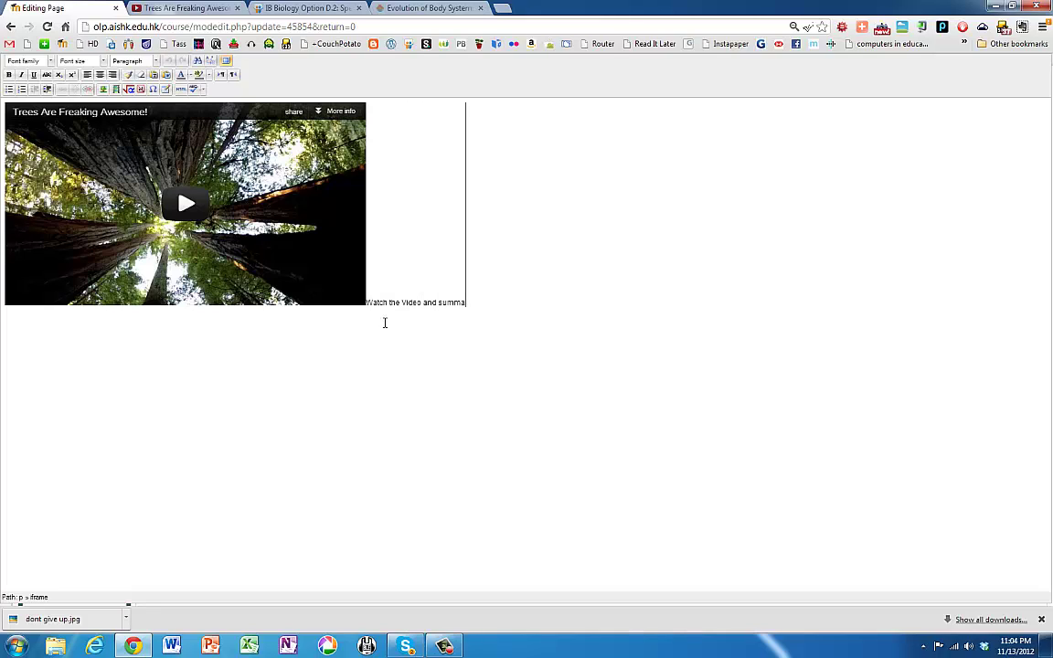
{"action": "type", "text": "rise in"}
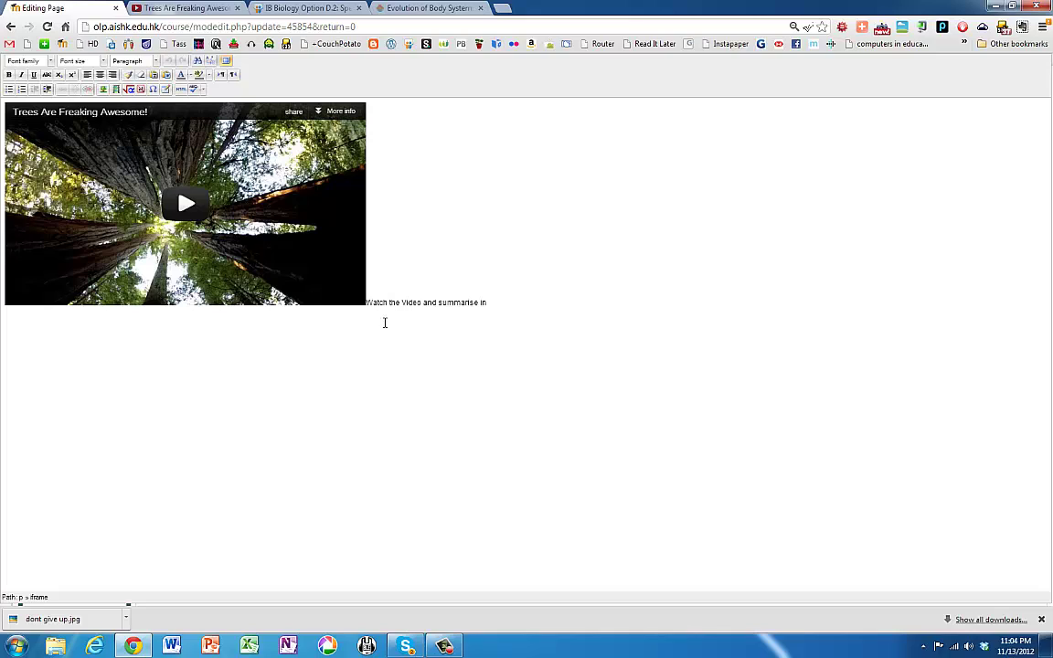
{"action": "type", "text": " 3 sentences"}
{"action": "key", "text": "Left"}
{"action": "key", "text": "Left"}
{"action": "key", "text": "Left"}
{"action": "key", "text": "Left"}
{"action": "key", "text": "Left"}
{"action": "key", "text": "Left"}
{"action": "key", "text": "Left"}
{"action": "key", "text": "Left"}
{"action": "key", "text": "Left"}
{"action": "key", "text": "Left"}
{"action": "key", "text": "Left"}
{"action": "key", "text": "Left"}
{"action": "key", "text": "Left"}
{"action": "key", "text": "Left"}
{"action": "key", "text": "Left"}
{"action": "key", "text": "Left"}
{"action": "key", "text": "Left"}
{"action": "key", "text": "Left"}
{"action": "key", "text": "Left"}
{"action": "key", "text": "Left"}
{"action": "key", "text": "Left"}
{"action": "key", "text": "Left"}
{"action": "key", "text": "Left"}
{"action": "key", "text": "Left"}
{"action": "key", "text": "Left"}
{"action": "key", "text": "Left"}
{"action": "key", "text": "Left"}
{"action": "key", "text": "Left"}
{"action": "key", "text": "Left"}
{"action": "key", "text": "Left"}
{"action": "key", "text": "Left"}
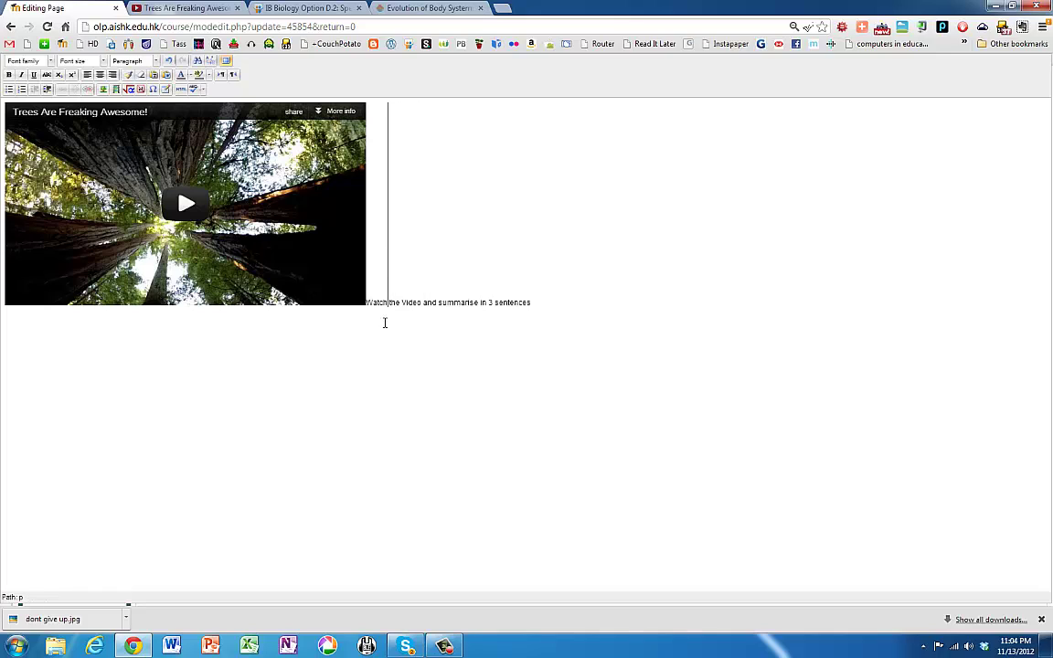
{"action": "key", "text": "Return"}
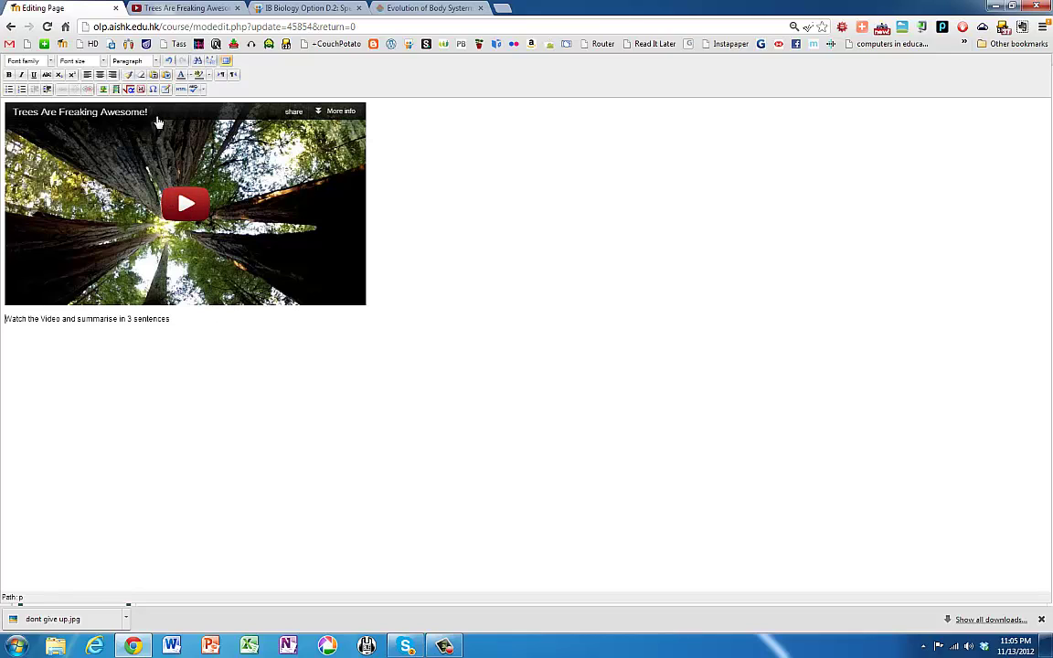
- Paste the YouTube iframe into the HTML source below the instruction line and apply it
{"action": "left_click", "coordinate": [182, 90]}
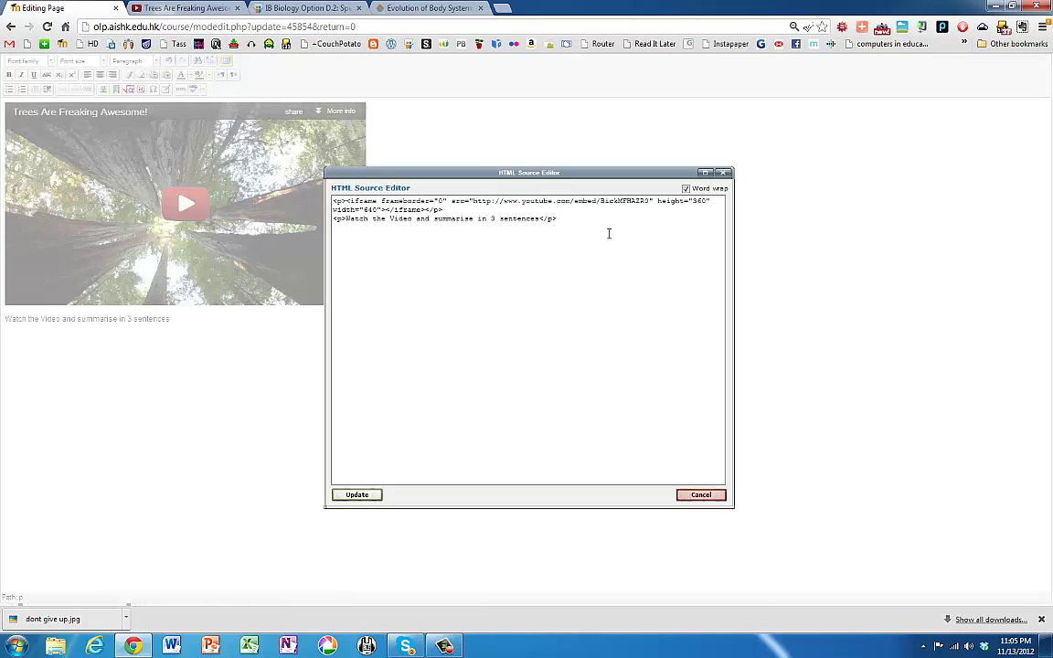
{"action": "type", "text": "<iframe width=\"640\" height=\"360\" src=\"http://www.youtube.com/embed/BickMFHAZR0\" frameborder=\"0\" allowfullscreen></iframe>"}
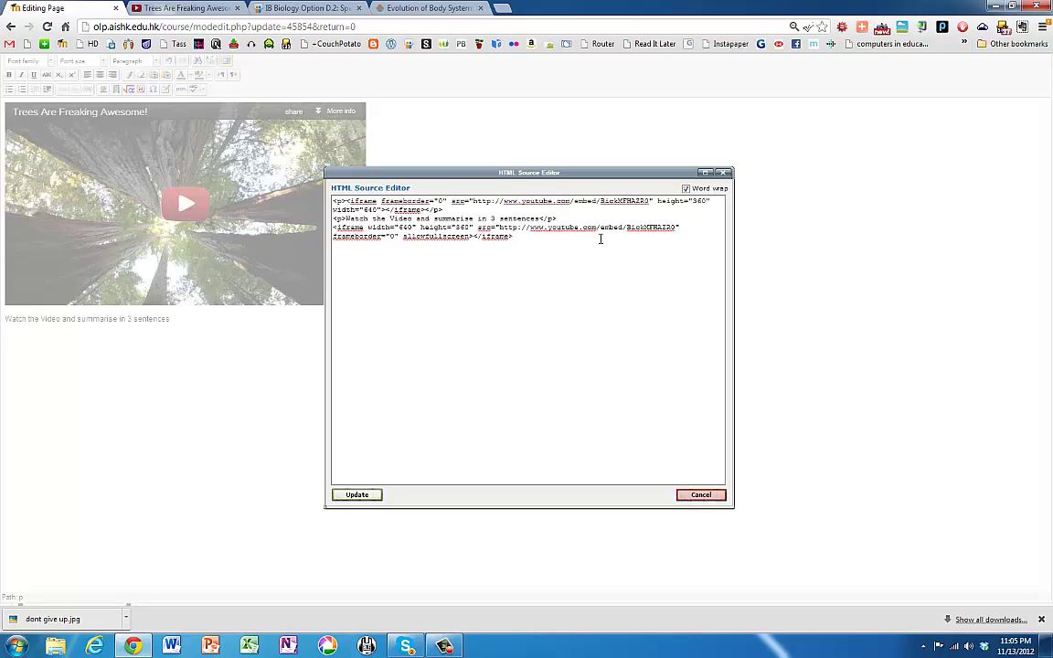
{"action": "left_click", "coordinate": [357, 498]}
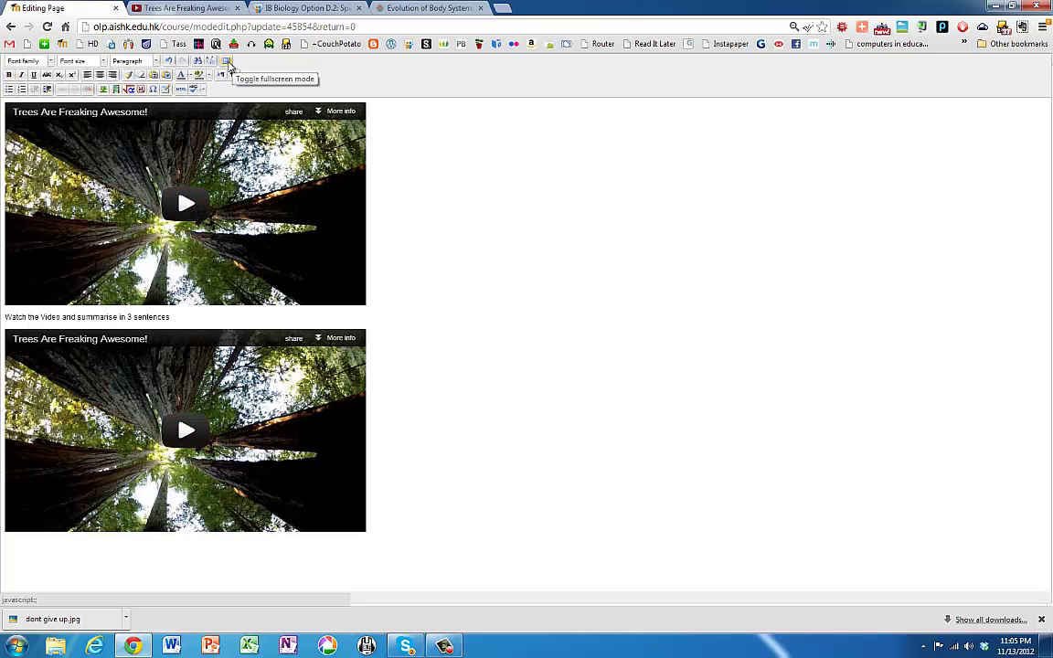
- Exit fullscreen, cancel the unsaved Blah edits, and reopen Blah's update form from Topic 1
{"action": "left_click", "coordinate": [226, 61]}
{"action": "scroll", "coordinate": [254, 343], "scroll_direction": "down", "scroll_amount": 2}
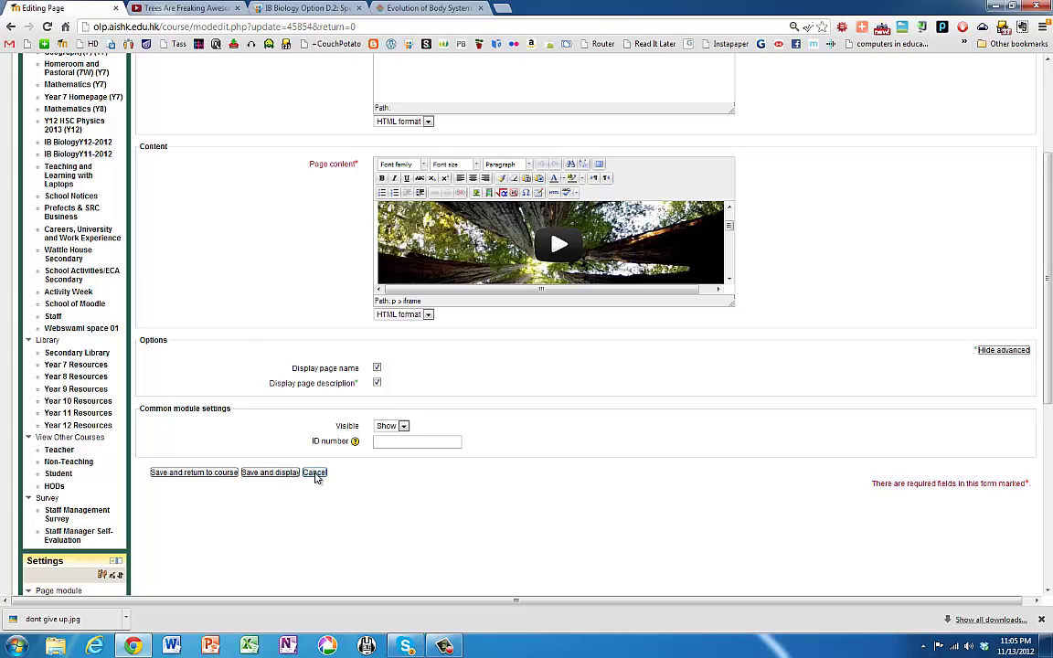
{"action": "left_click", "coordinate": [315, 472]}
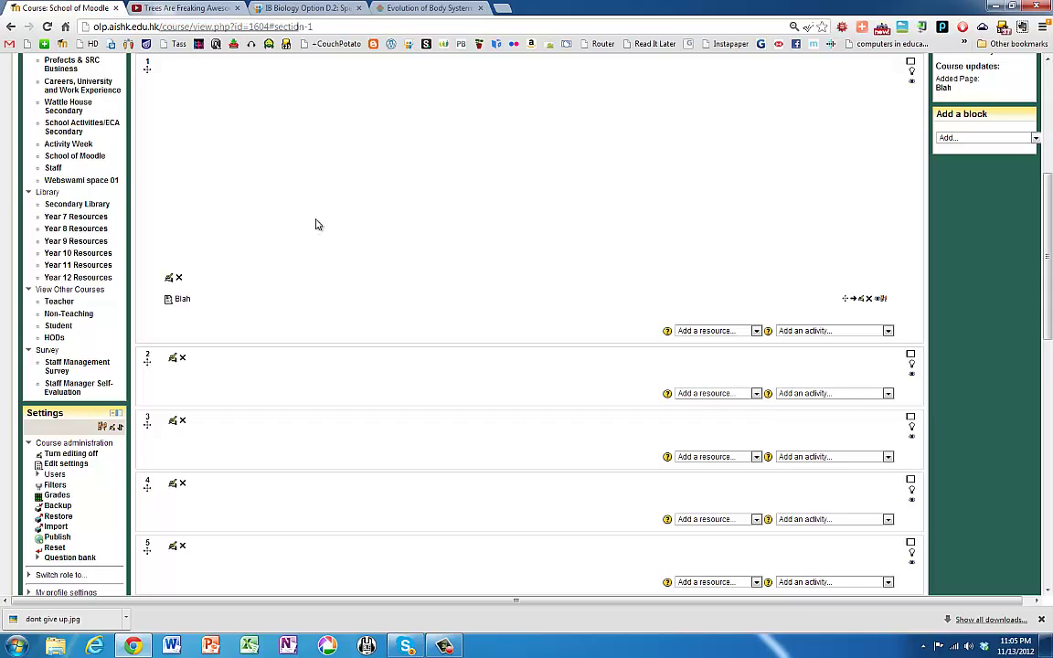
{"action": "left_click", "coordinate": [861, 301]}
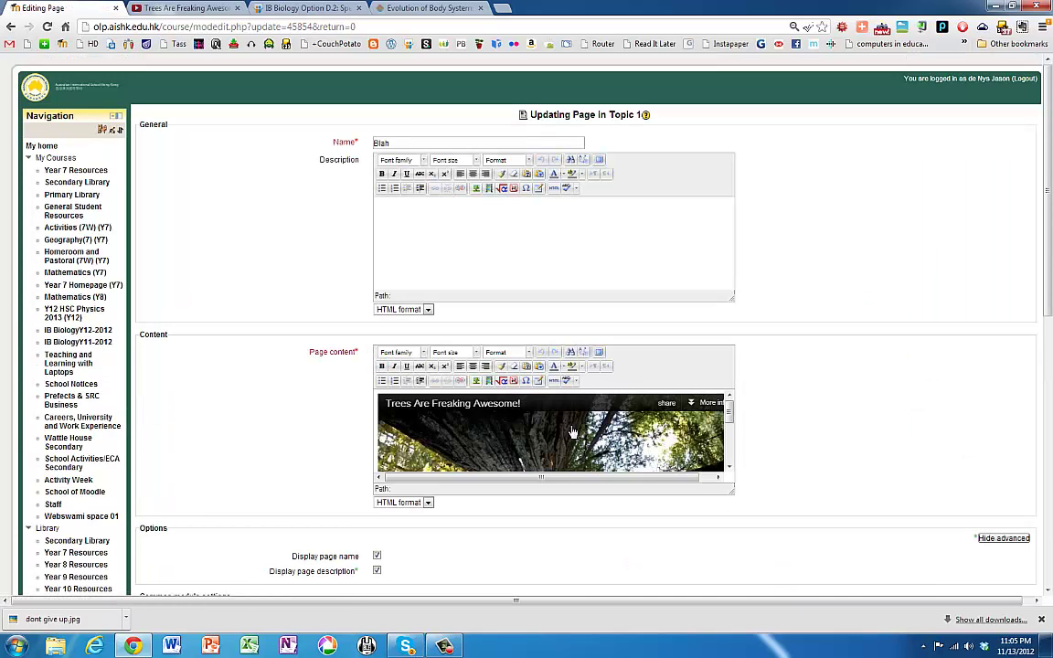
- Type 'Blah' after the video in the fullscreen editor, then switch to the SlideShare 'Species and speciation' slideshow
{"action": "left_click", "coordinate": [599, 352]}
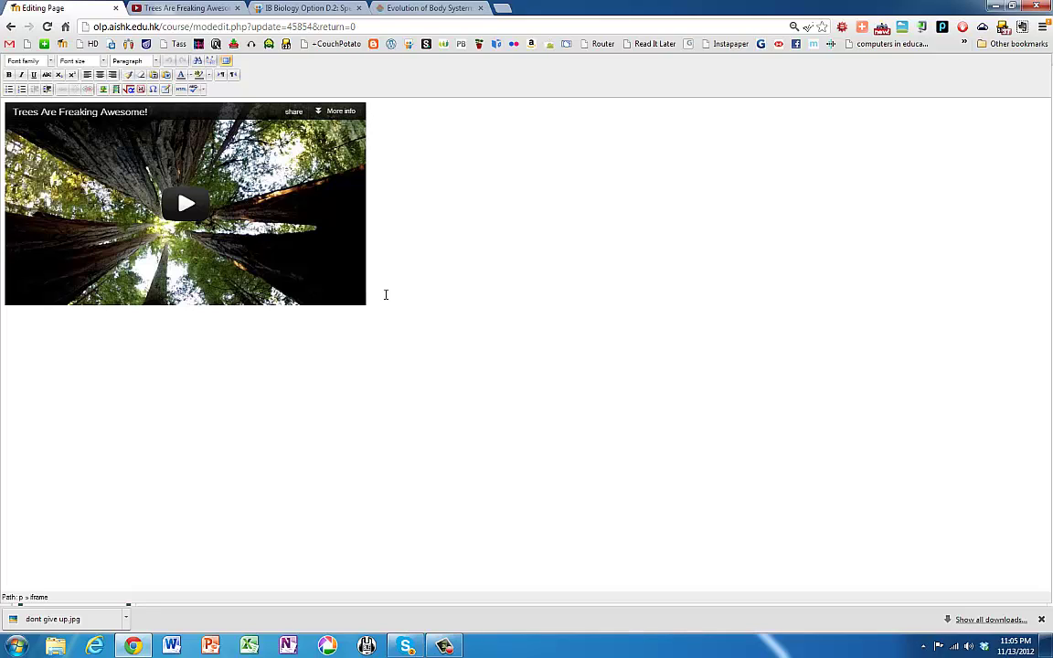
{"action": "type", "text": "Blah"}
{"action": "key", "text": "alt+Tab"}
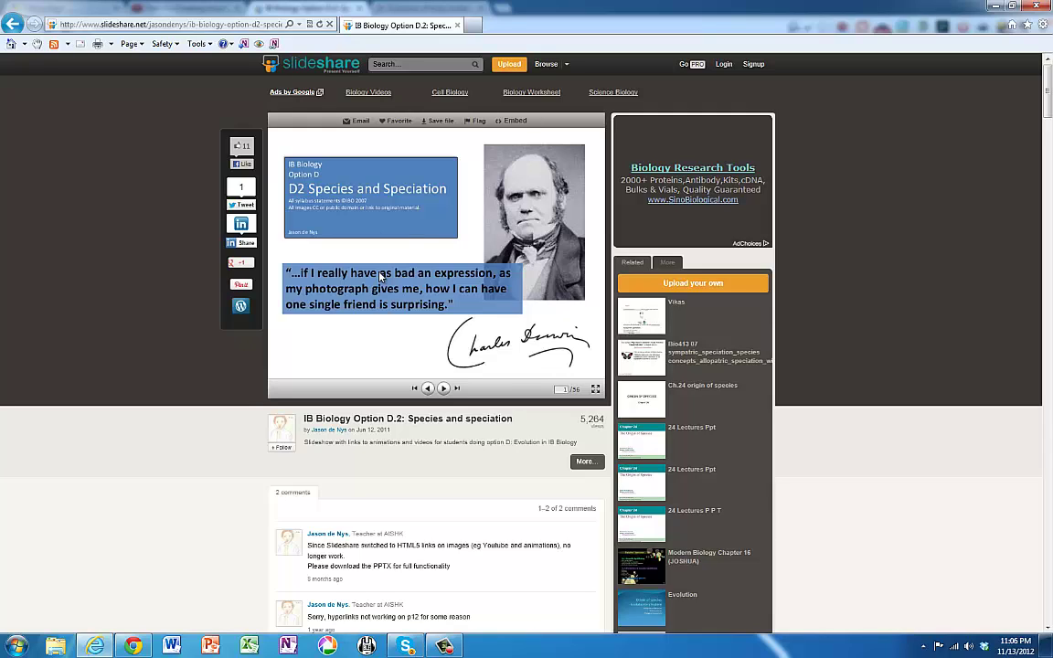
- Copy the species and speciation slideshow's SlideShare embed code and go back to the Moodle editor
{"action": "left_click", "coordinate": [513, 122]}
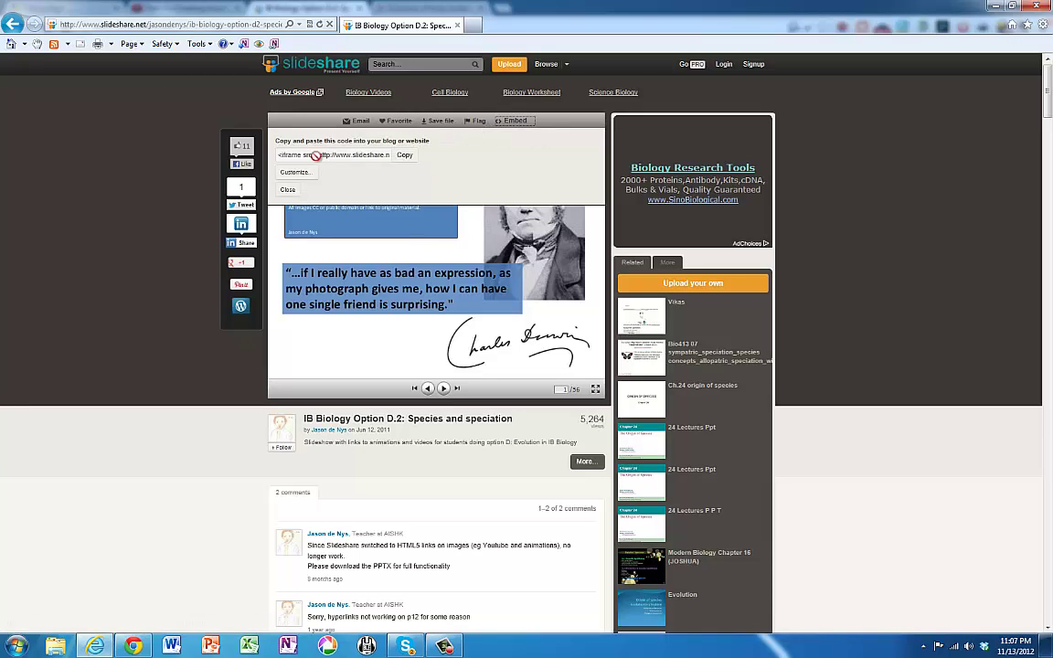
{"action": "left_click", "coordinate": [404, 155]}
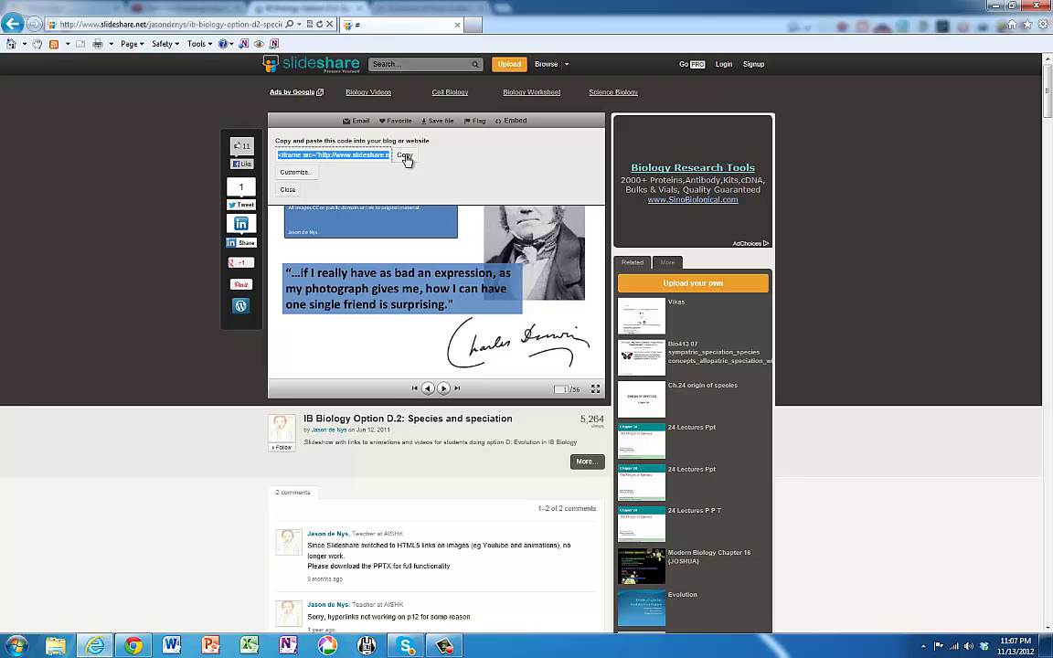
{"action": "left_click", "coordinate": [133, 647]}
{"action": "left_click", "coordinate": [50, 8]}
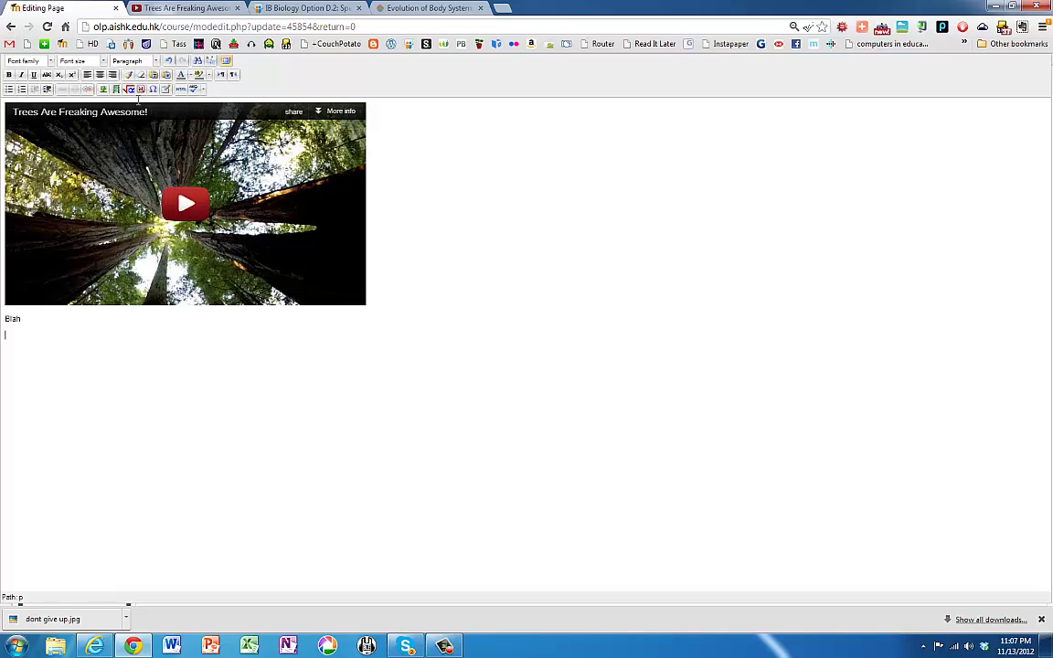
- Paste the SlideShare embed code into the Blah page's HTML source, then add a blank line after the credit
{"action": "left_click", "coordinate": [181, 92]}
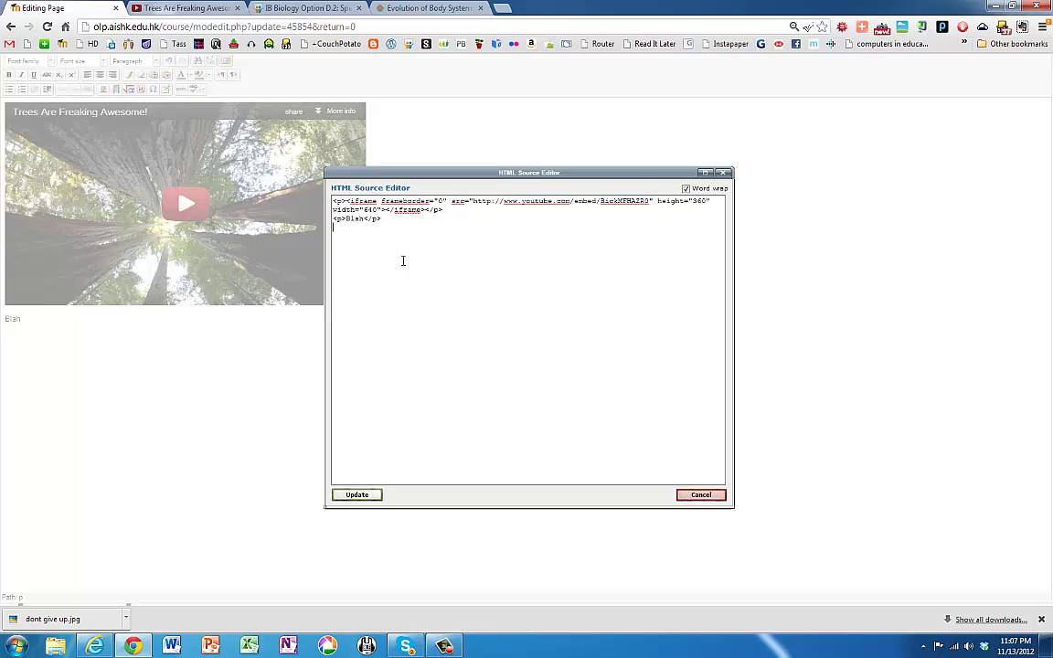
{"action": "key", "text": "ctrl+v"}
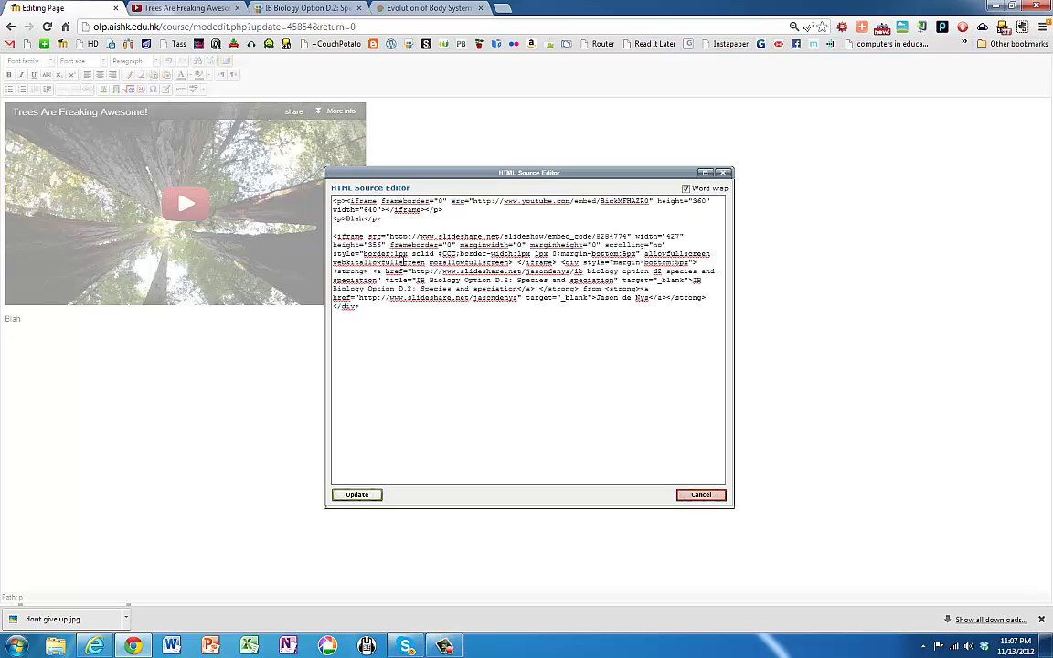
{"action": "left_click", "coordinate": [357, 495]}
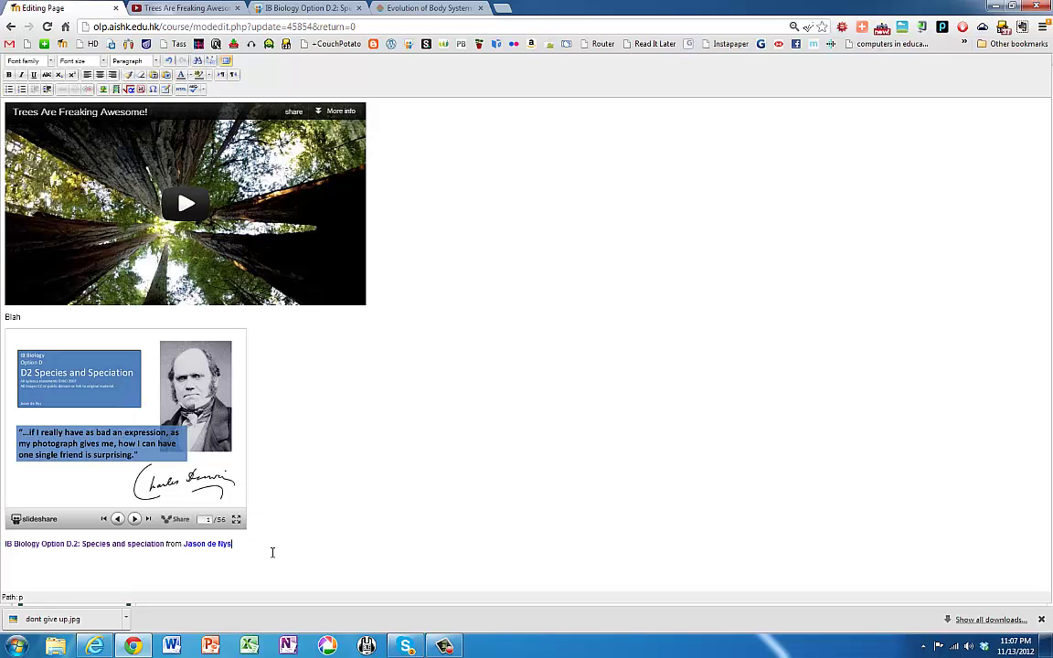
{"action": "left_click", "coordinate": [272, 552]}
{"action": "key", "text": "Return"}
- Bring up and select the Evolution of Body Systems in Invertebrates page's New Hive embed code
{"action": "left_click", "coordinate": [416, 8]}
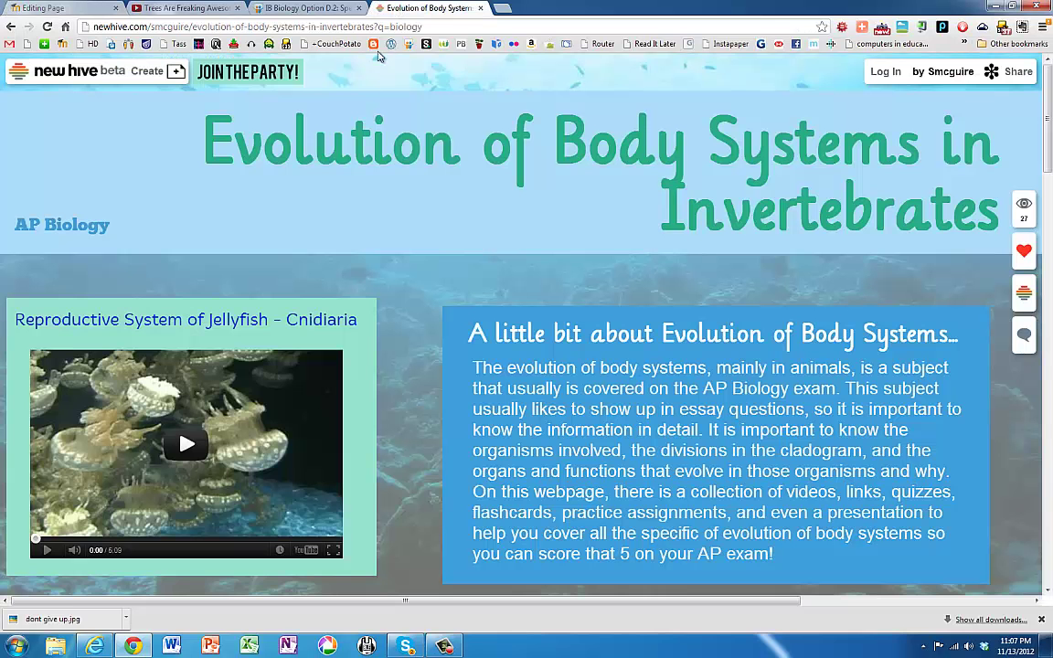
{"action": "scroll", "coordinate": [331, 273], "scroll_direction": "down", "scroll_amount": 10}
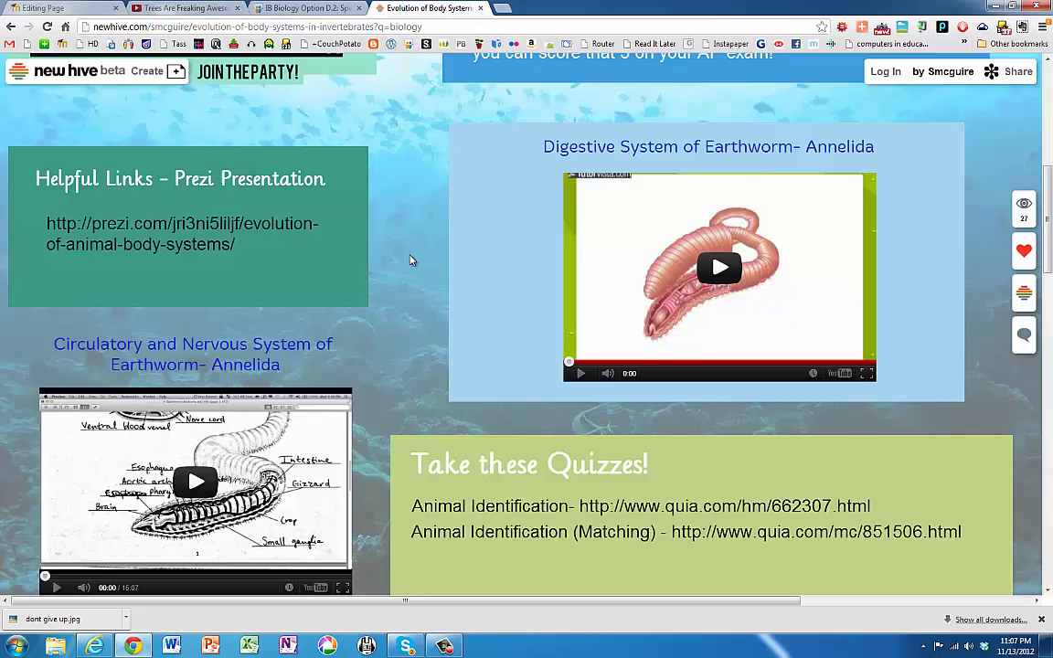
{"action": "scroll", "coordinate": [411, 261], "scroll_direction": "down", "scroll_amount": 8}
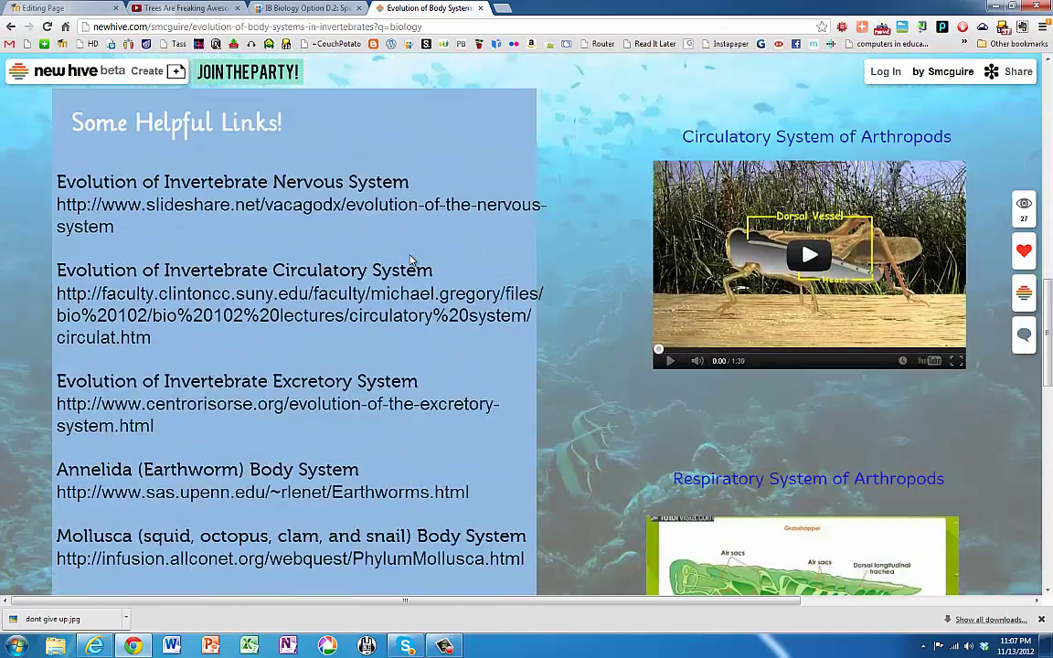
{"action": "scroll", "coordinate": [411, 261], "scroll_direction": "down", "scroll_amount": 1}
{"action": "scroll", "coordinate": [410, 261], "scroll_direction": "up", "scroll_amount": 3}
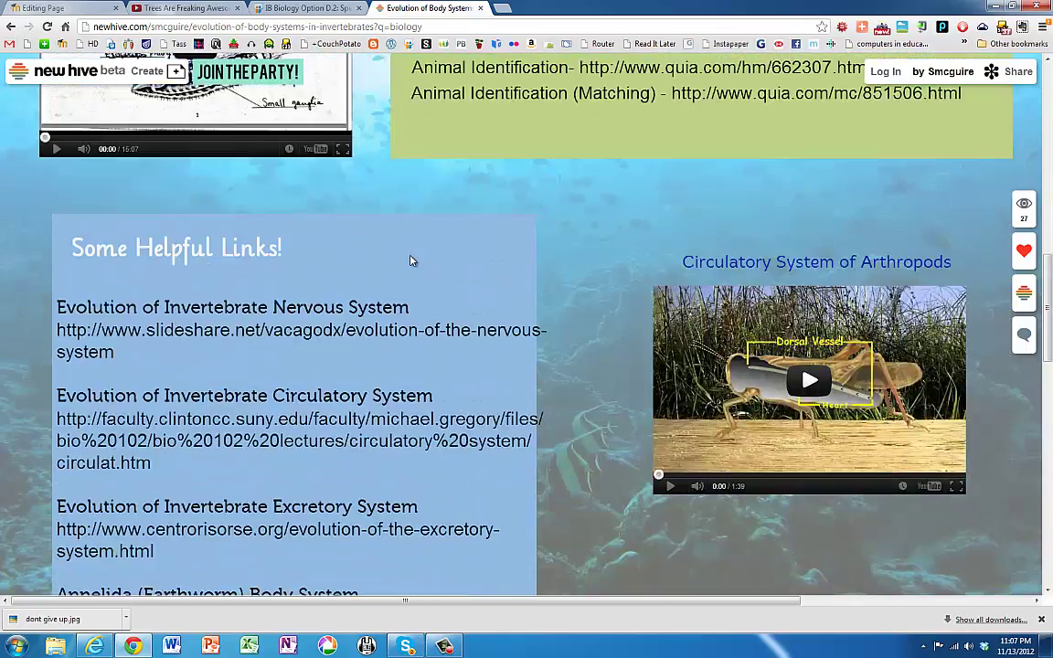
{"action": "scroll", "coordinate": [411, 260], "scroll_direction": "up", "scroll_amount": 1}
{"action": "scroll", "coordinate": [410, 260], "scroll_direction": "up", "scroll_amount": 10}
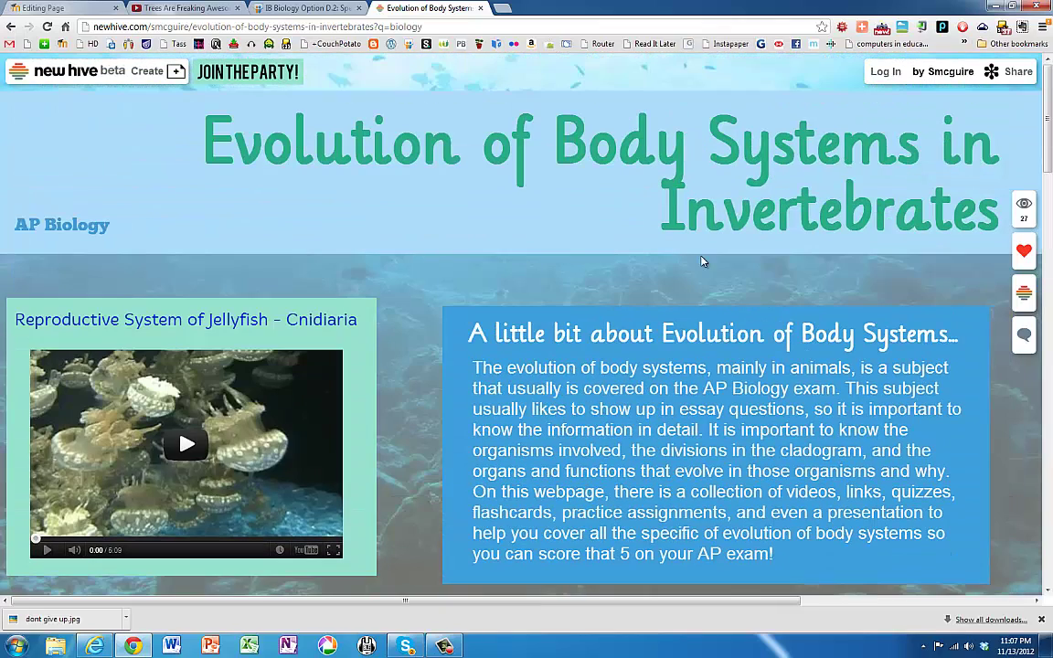
{"action": "left_click", "coordinate": [1017, 78]}
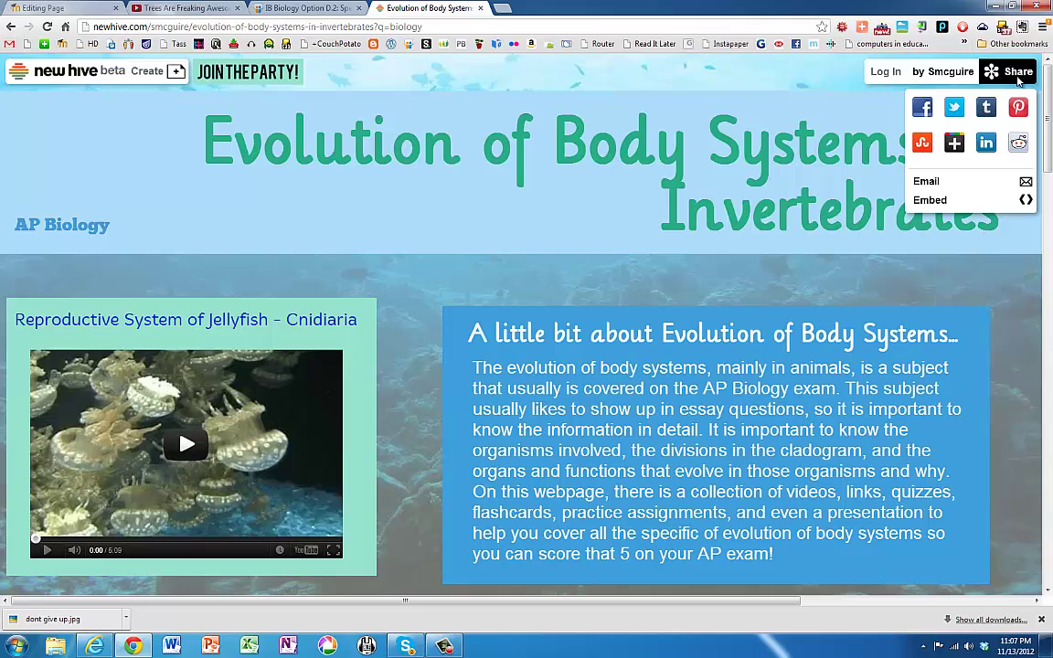
{"action": "left_click", "coordinate": [932, 200]}
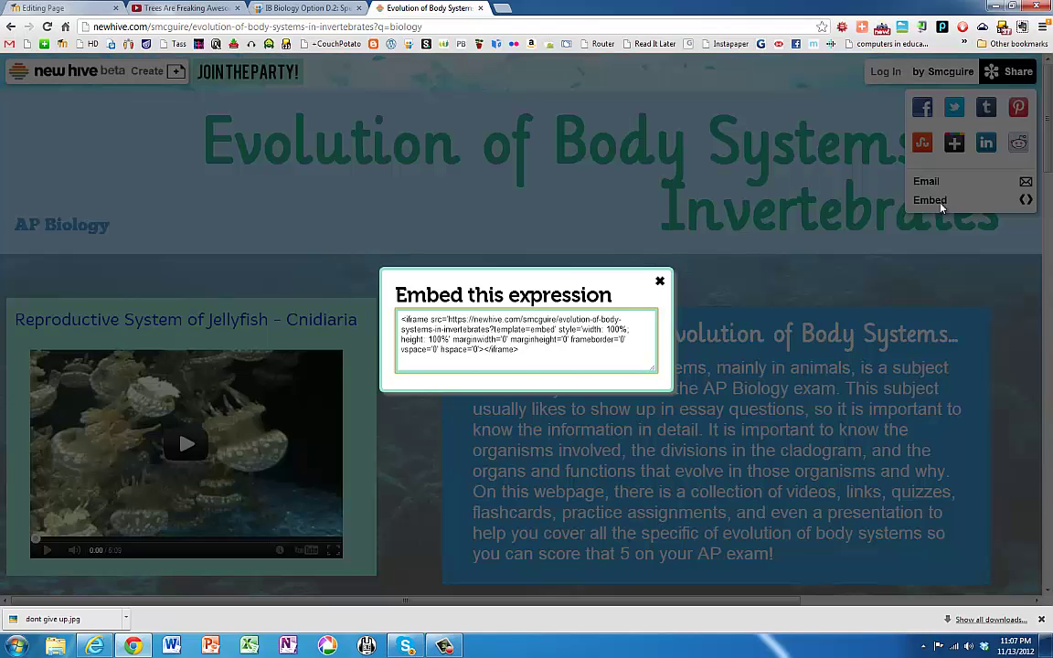
{"action": "left_click", "coordinate": [470, 322]}
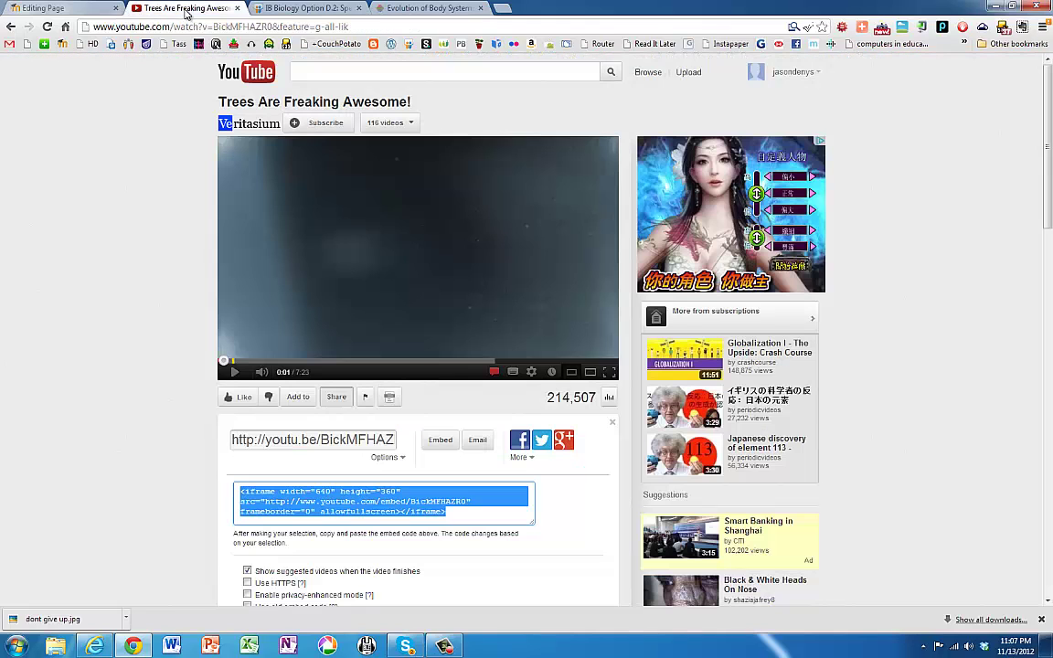
{"action": "left_click", "coordinate": [186, 10]}
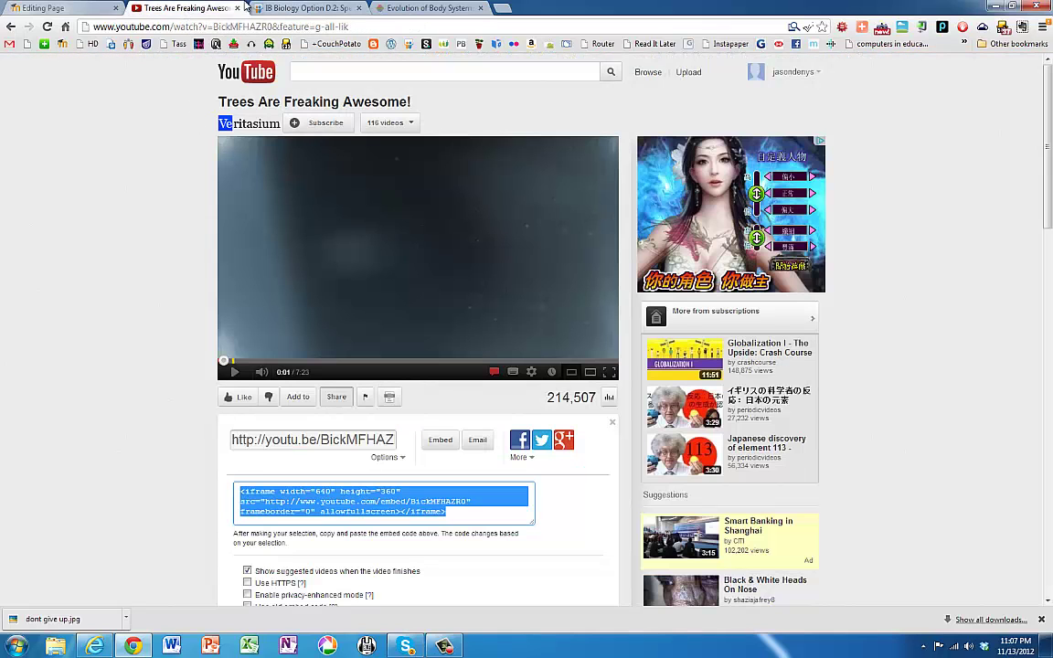
- Paste the New Hive embed code on a new line at the end of the Blah page's HTML source
{"action": "left_click", "coordinate": [73, 11]}
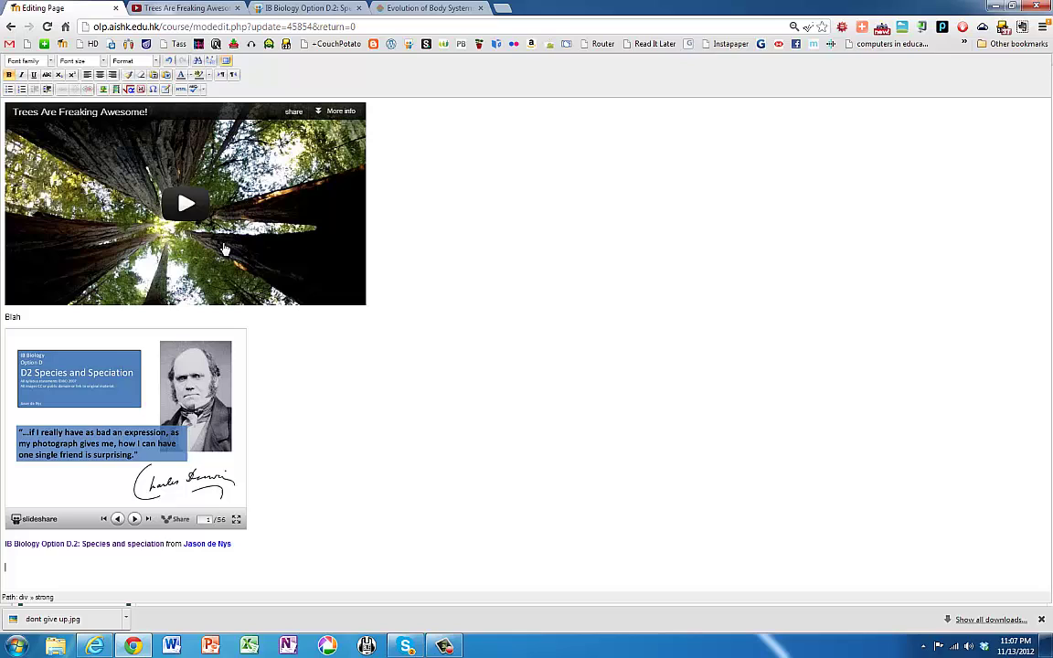
{"action": "left_click", "coordinate": [180, 89]}
{"action": "left_click", "coordinate": [618, 329]}
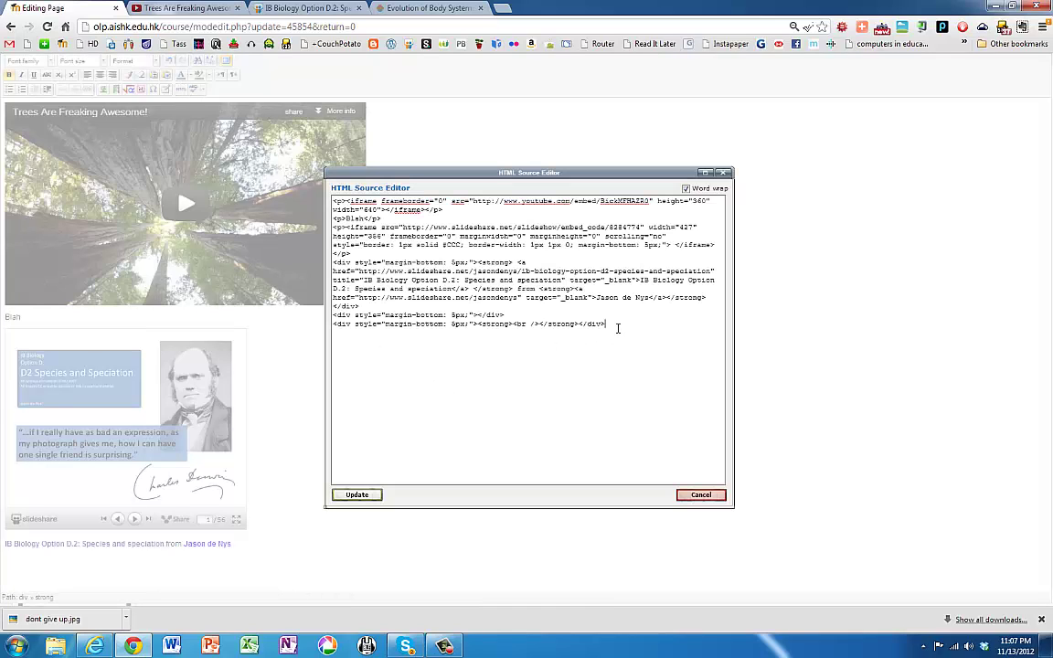
{"action": "key", "text": "Return"}
{"action": "key", "text": "ctrl+v"}
{"action": "left_click", "coordinate": [357, 494]}
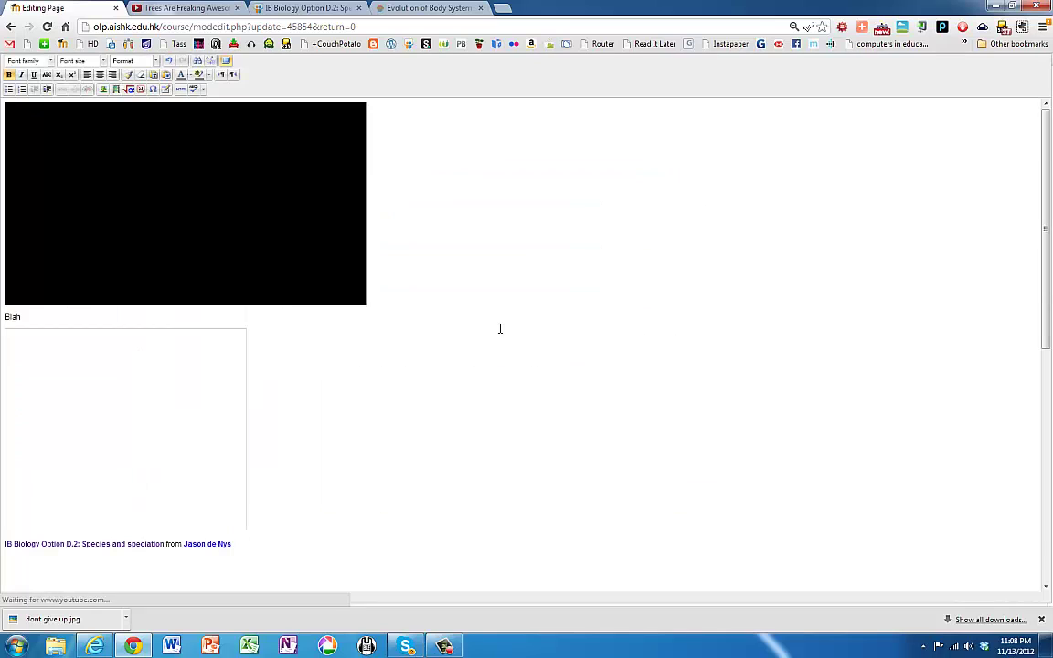
{"action": "scroll", "coordinate": [498, 371], "scroll_direction": "down", "scroll_amount": 3}
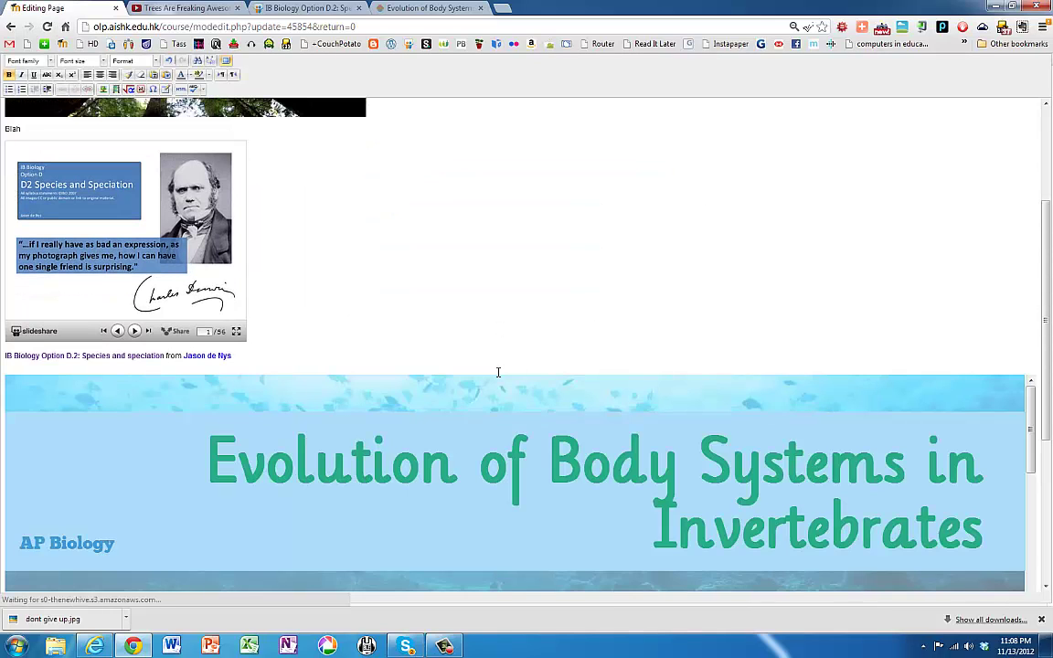
{"action": "scroll", "coordinate": [498, 371], "scroll_direction": "down", "scroll_amount": 5}
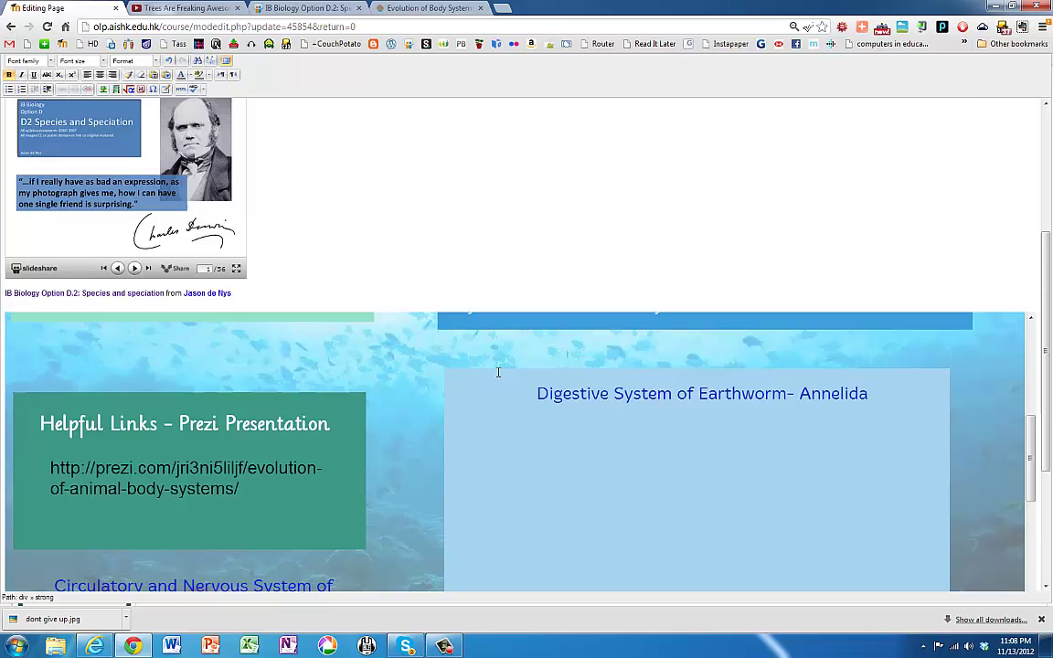
{"action": "scroll", "coordinate": [498, 371], "scroll_direction": "down", "scroll_amount": 6}
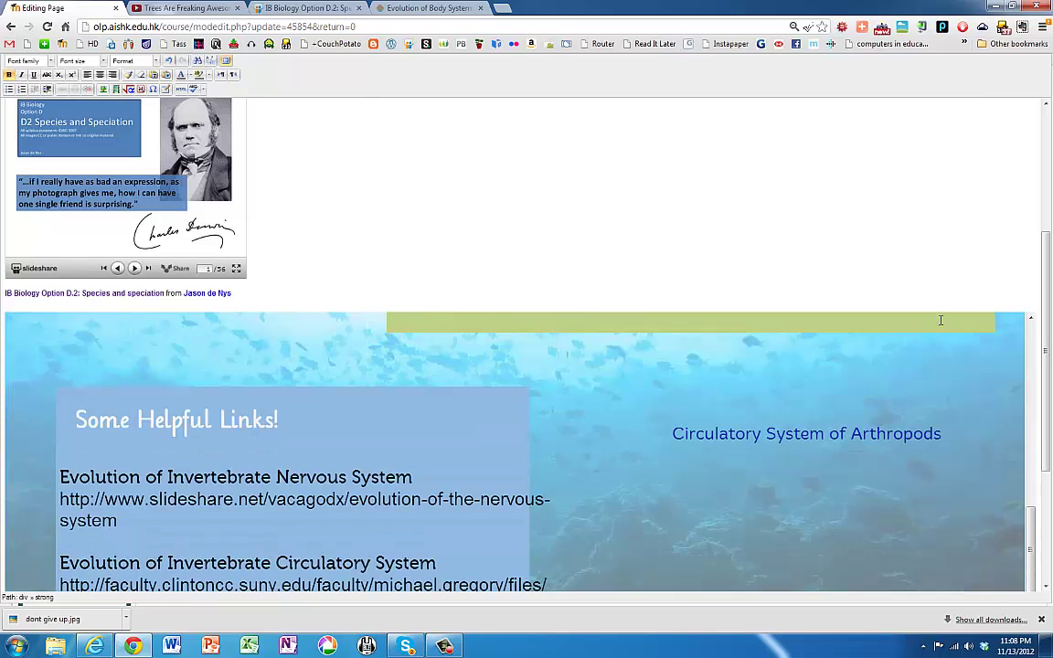
{"action": "scroll", "coordinate": [1046, 340], "scroll_direction": "down", "scroll_amount": 3}
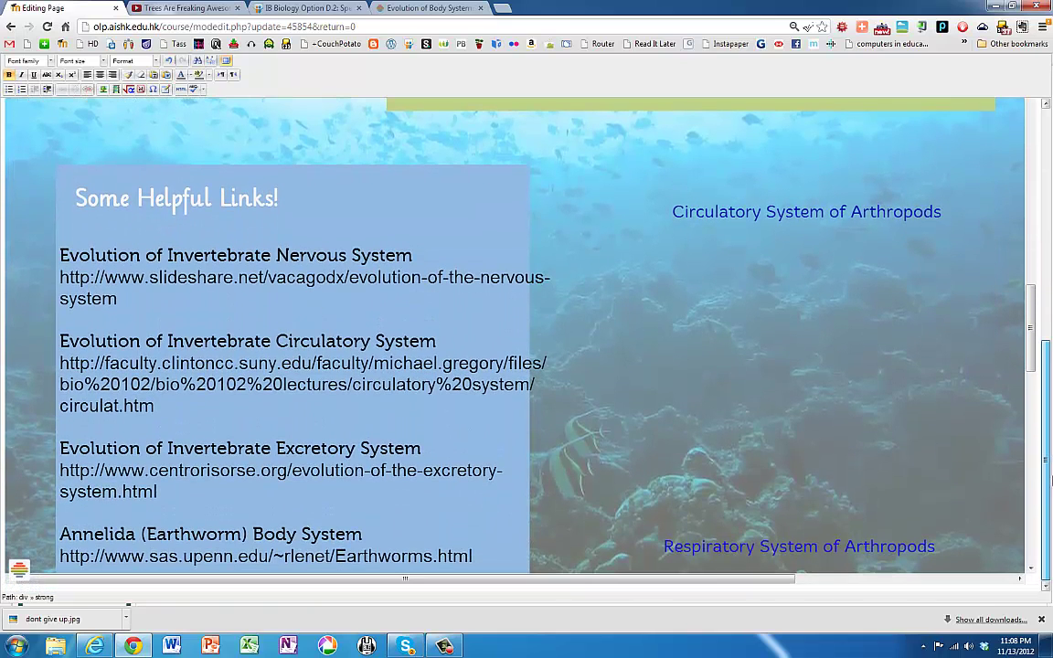
{"action": "left_click_drag", "start_coordinate": [1030, 327], "coordinate": [1031, 141]}
- Exit fullscreen editing and use 'Save and return to course' for the Blah page
{"action": "scroll", "coordinate": [1028, 215], "scroll_direction": "up", "scroll_amount": 5}
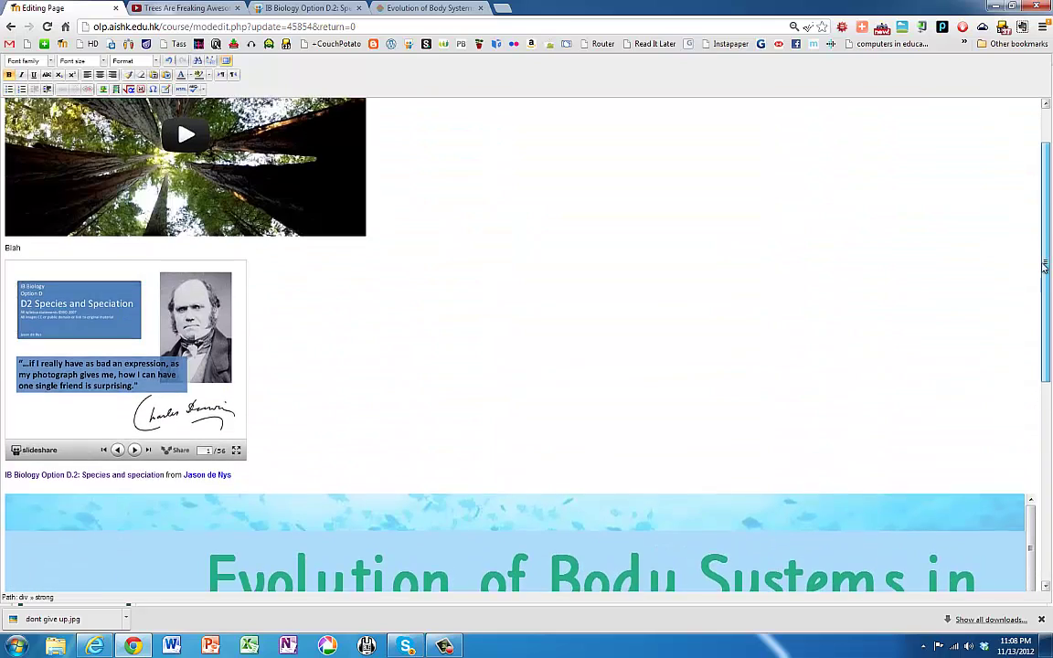
{"action": "scroll", "coordinate": [510, 372], "scroll_direction": "down", "scroll_amount": 2}
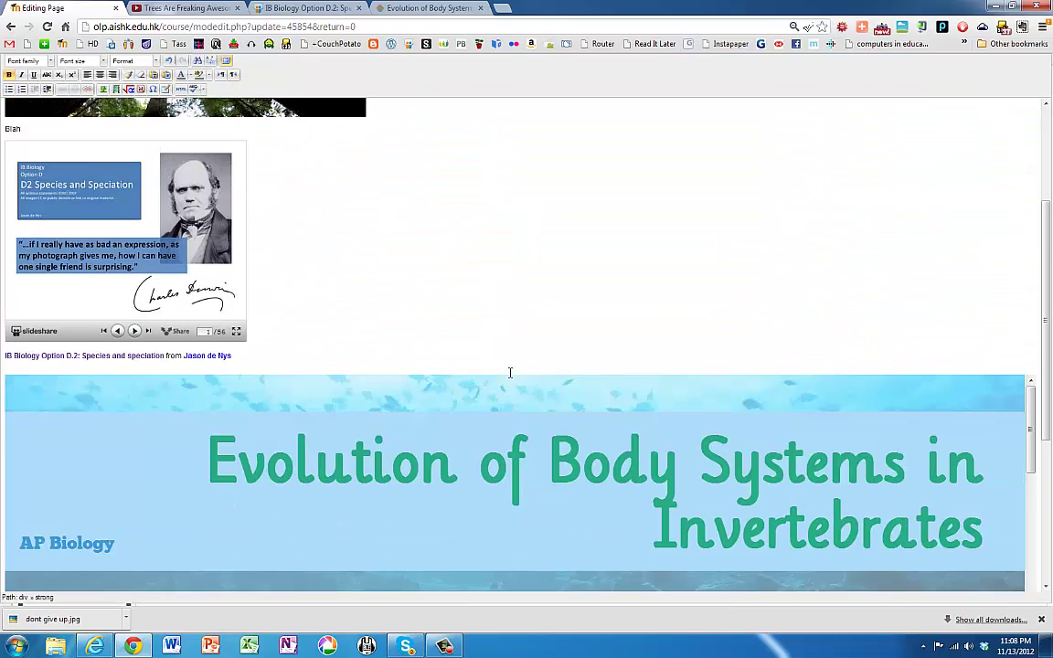
{"action": "scroll", "coordinate": [384, 311], "scroll_direction": "up", "scroll_amount": 2}
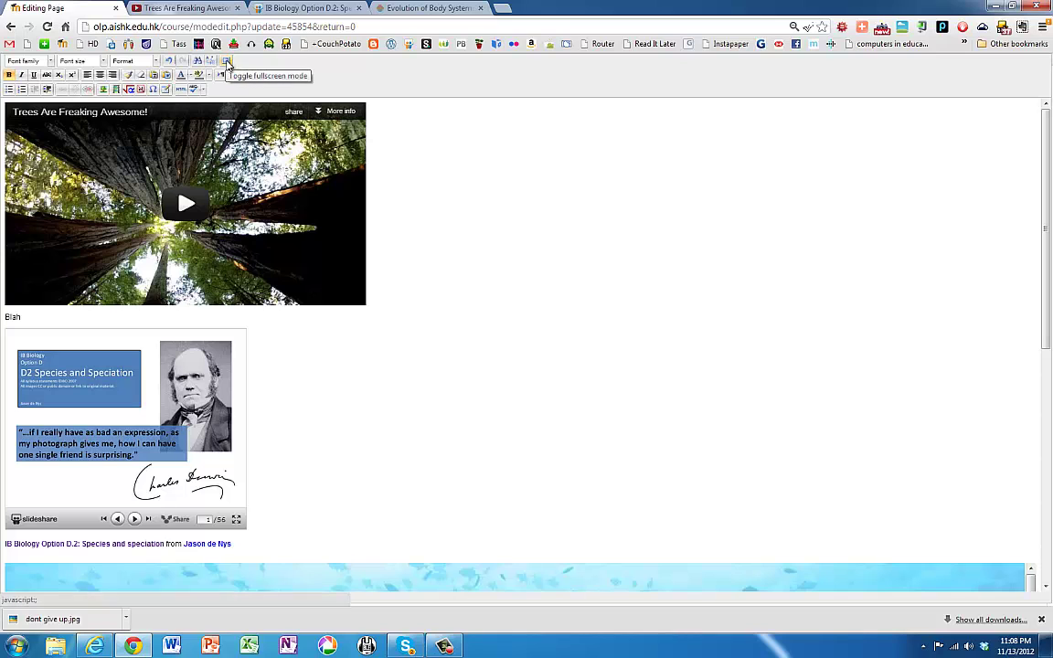
{"action": "left_click", "coordinate": [226, 62]}
{"action": "scroll", "coordinate": [259, 337], "scroll_direction": "down", "scroll_amount": 3}
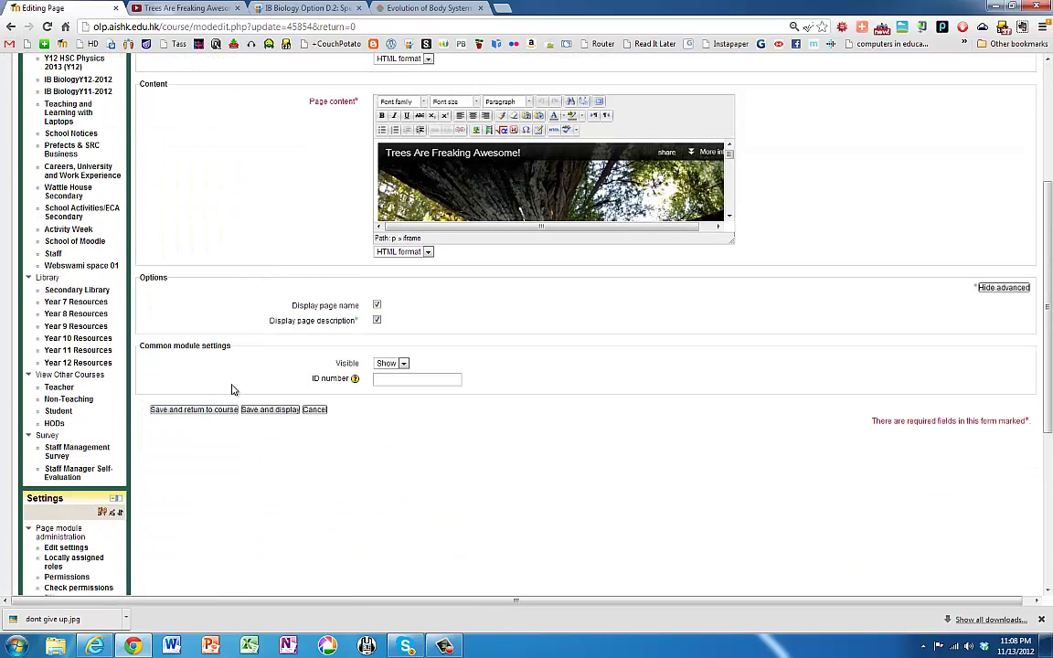
{"action": "left_click", "coordinate": [203, 411]}
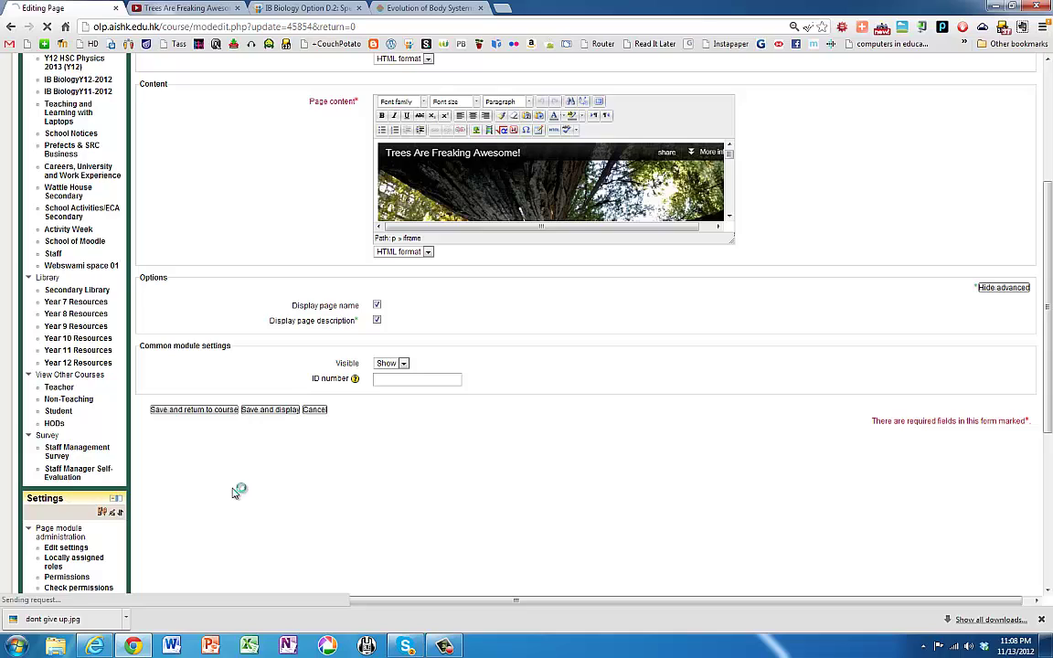